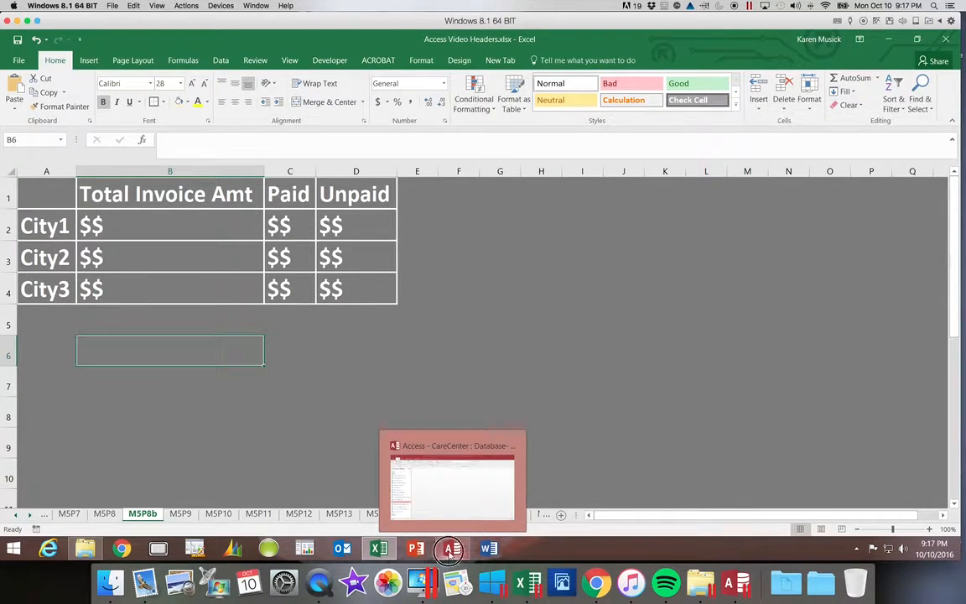
# Step: Switch to the CareCenter database in Access and start a new query with the Crosstab Query Wizard
pyautogui.click(450, 551)
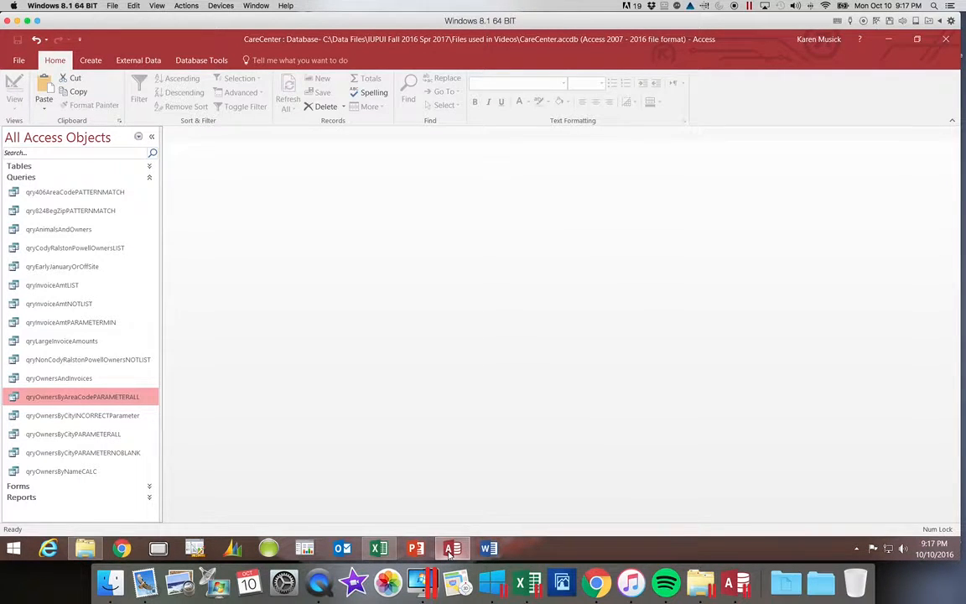
pyautogui.moveTo(369, 552)
pyautogui.click(98, 62)
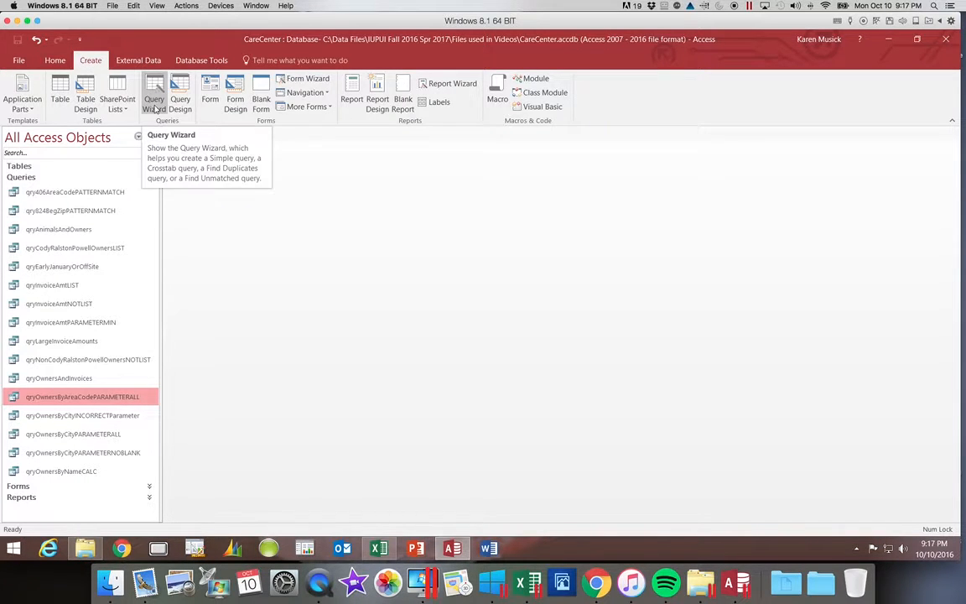
pyautogui.click(154, 104)
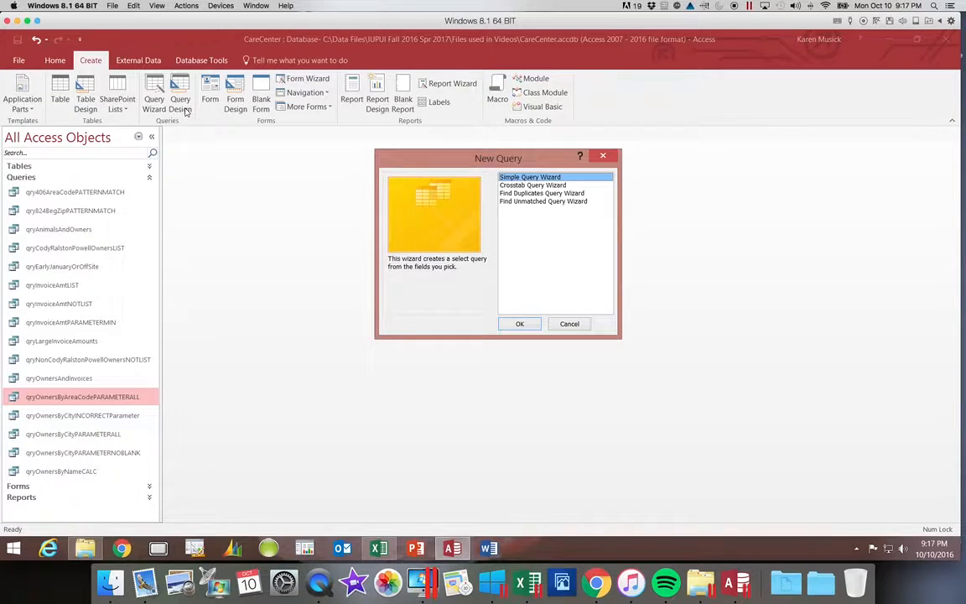
pyautogui.click(521, 185)
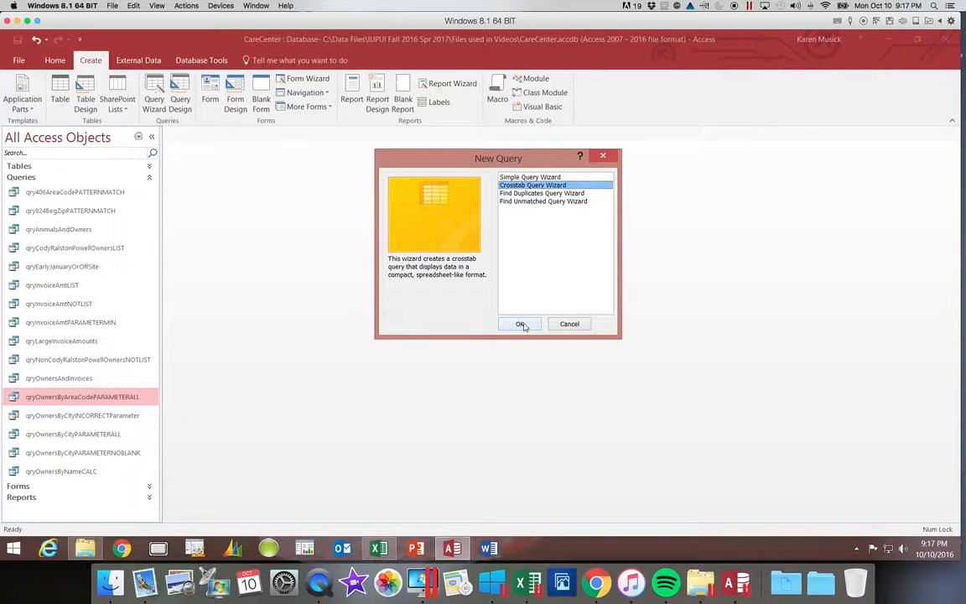
pyautogui.click(521, 325)
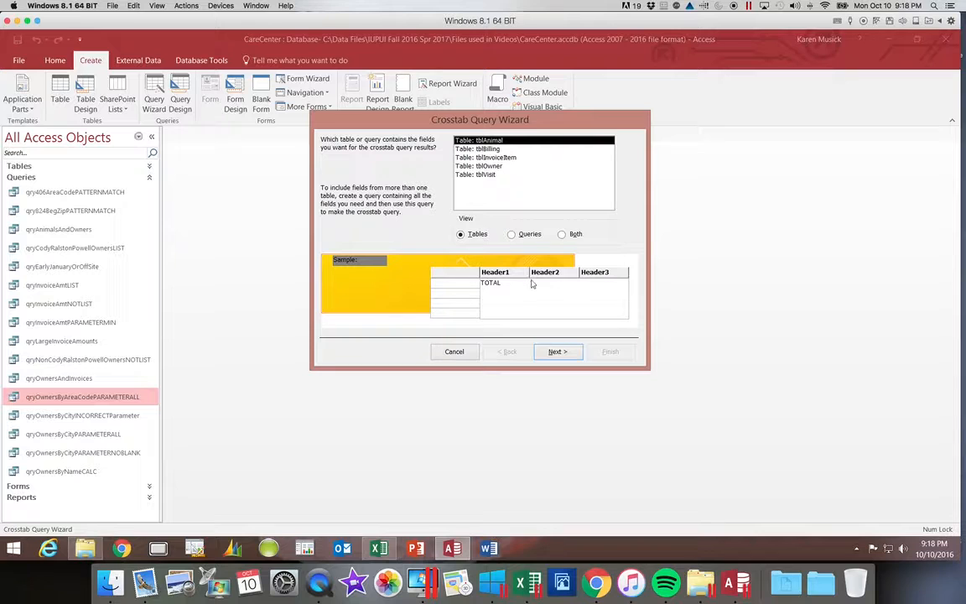
# Step: Choose the existing query qryOwnersAndInvoices as the source of the crosstab query
pyautogui.click(517, 235)
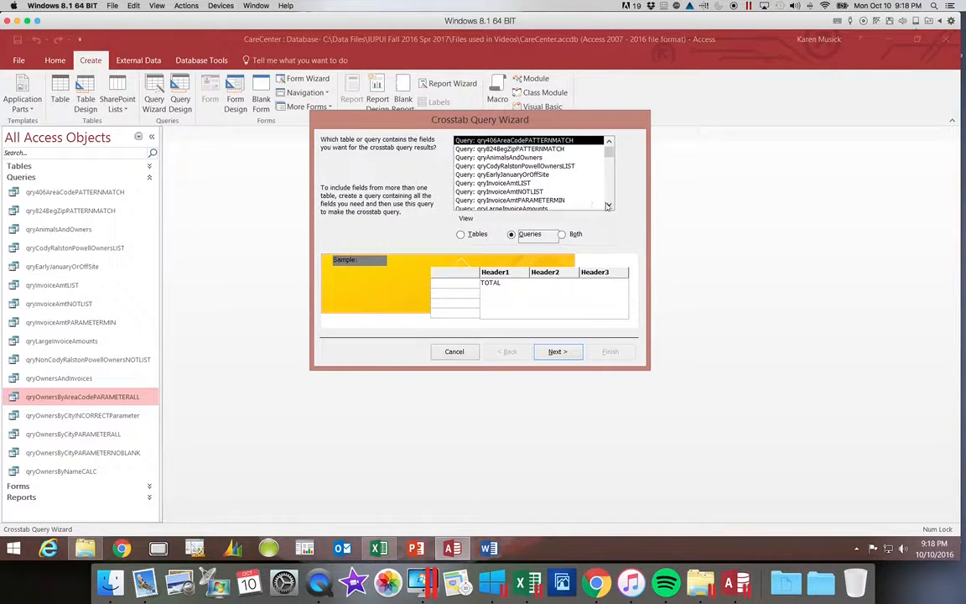
pyautogui.click(609, 204)
pyautogui.click(608, 203)
pyautogui.click(609, 204)
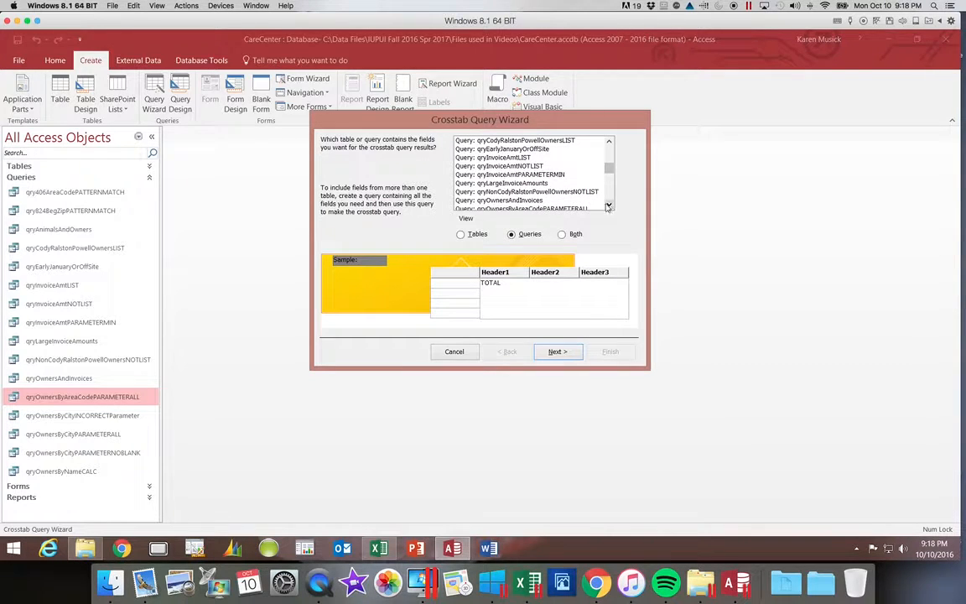
pyautogui.click(549, 200)
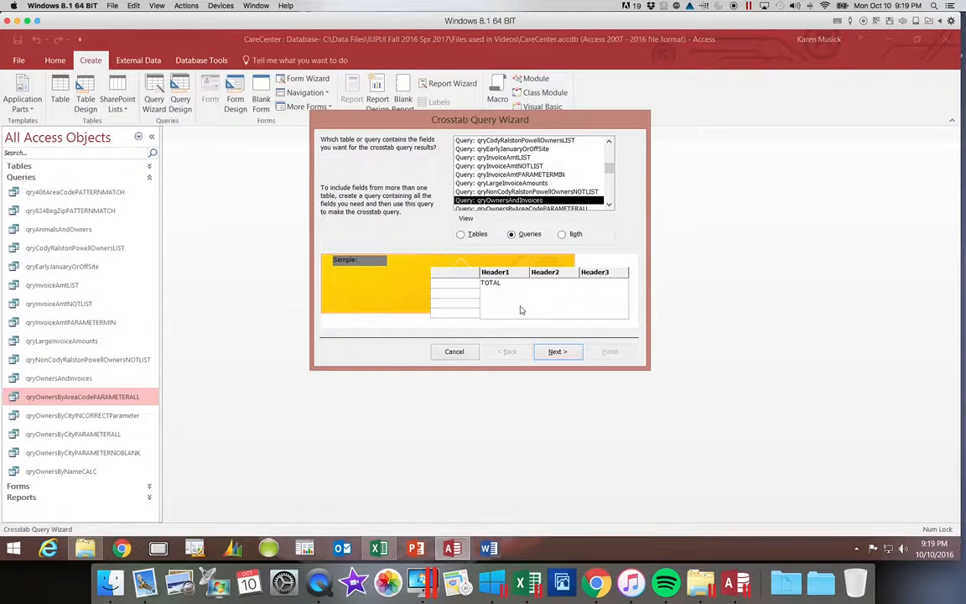
pyautogui.click(558, 353)
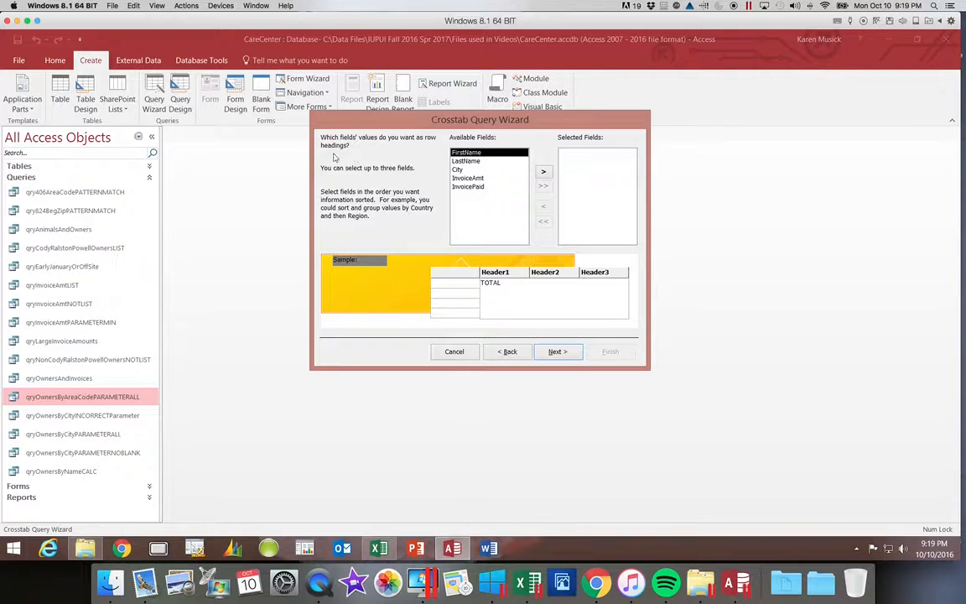
# Step: Use City as the crosstab's row heading and InvoicePaid as its column heading
pyautogui.click(459, 170)
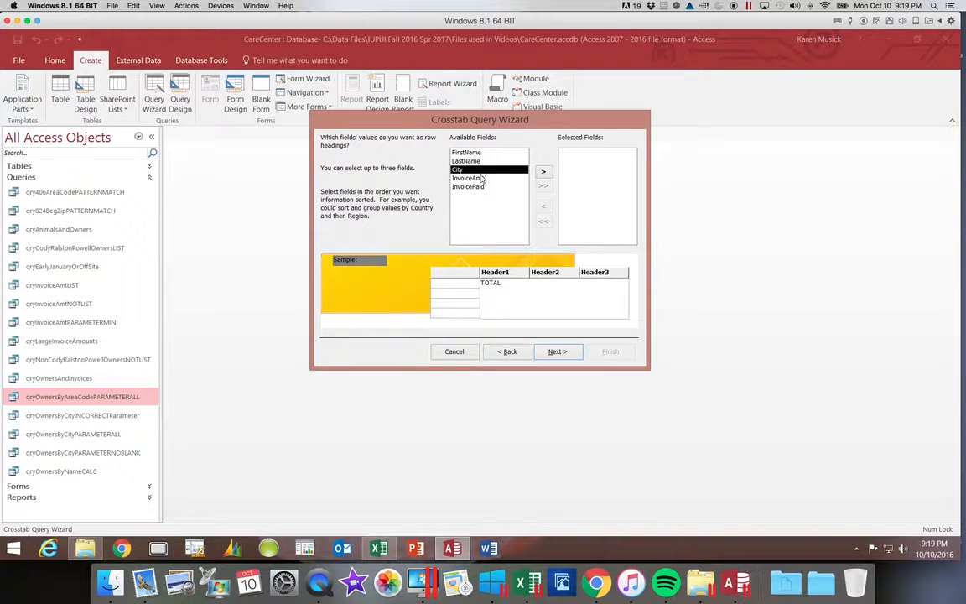
pyautogui.doubleClick(479, 170)
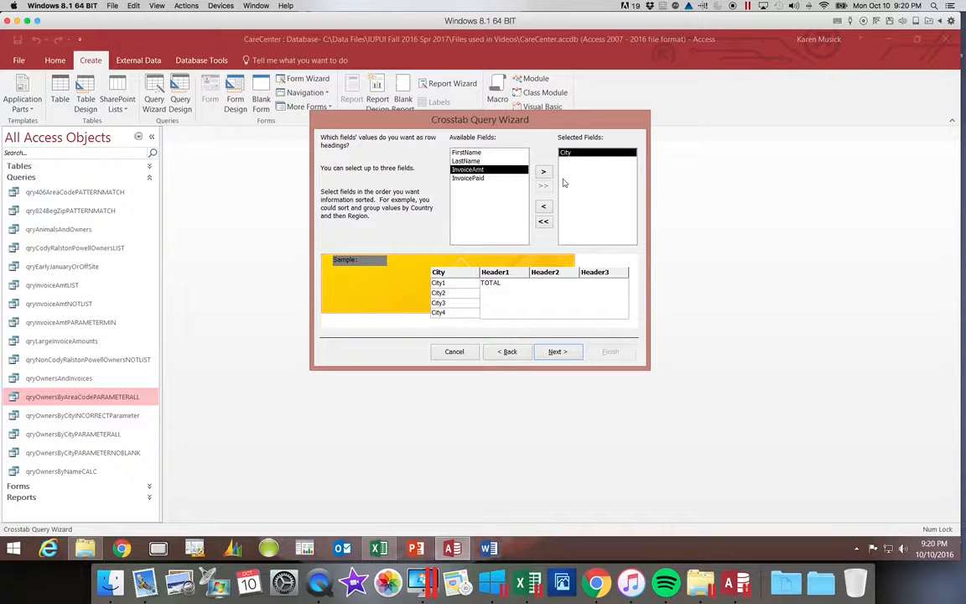
pyautogui.click(564, 352)
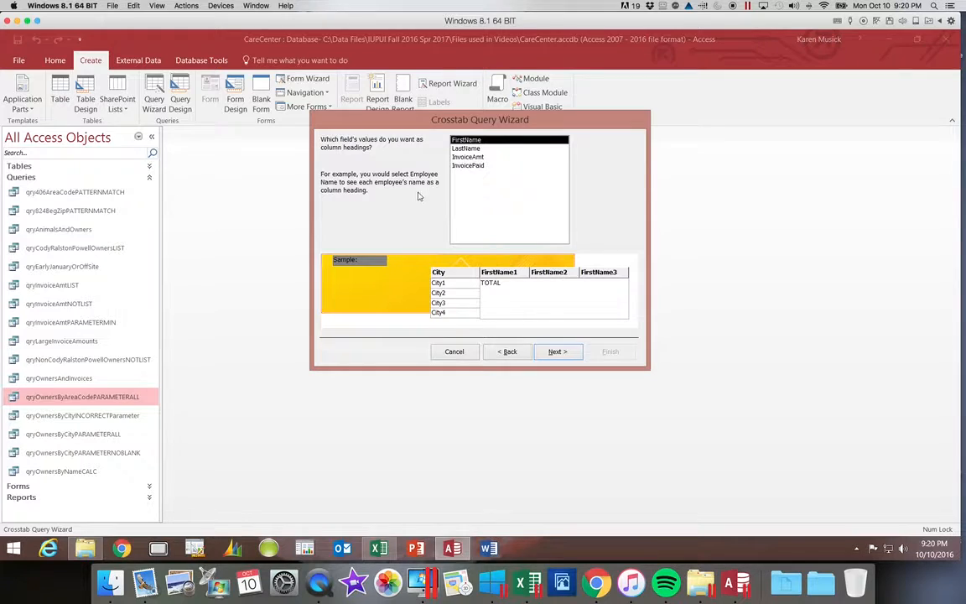
pyautogui.click(462, 167)
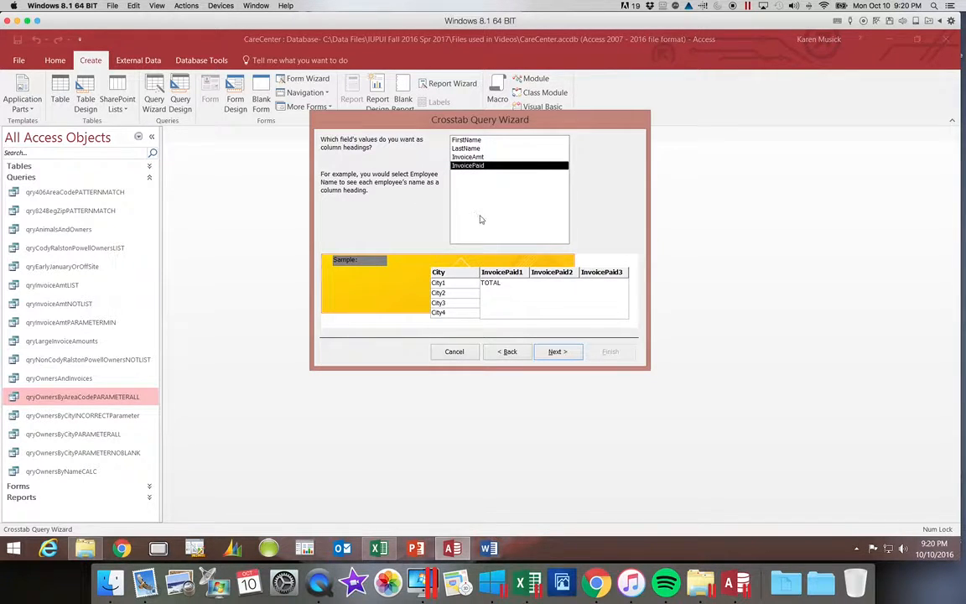
pyautogui.click(557, 352)
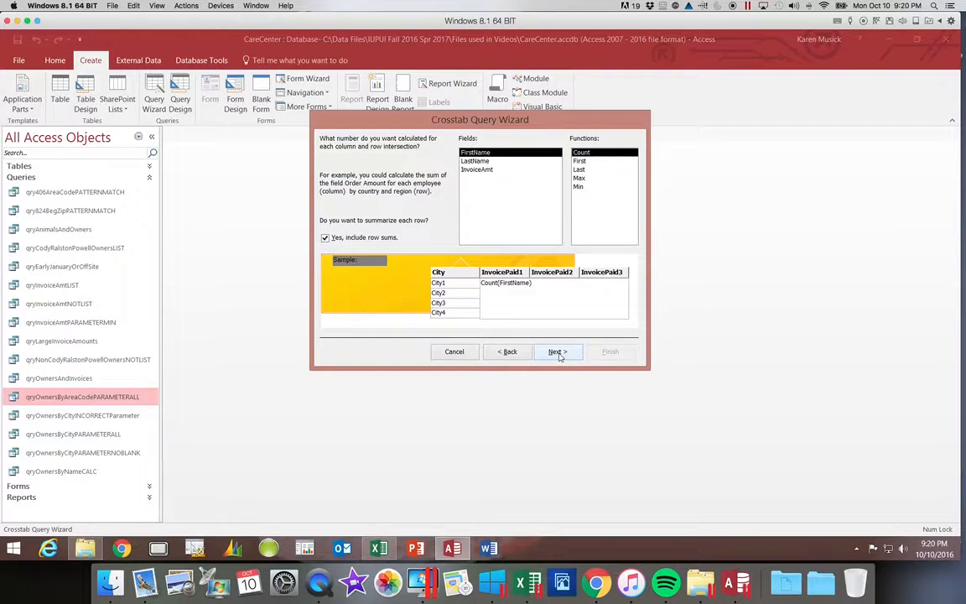
# Step: Calculate the Sum of InvoiceAmt at each row and column intersection, keeping row sums included
pyautogui.click(486, 171)
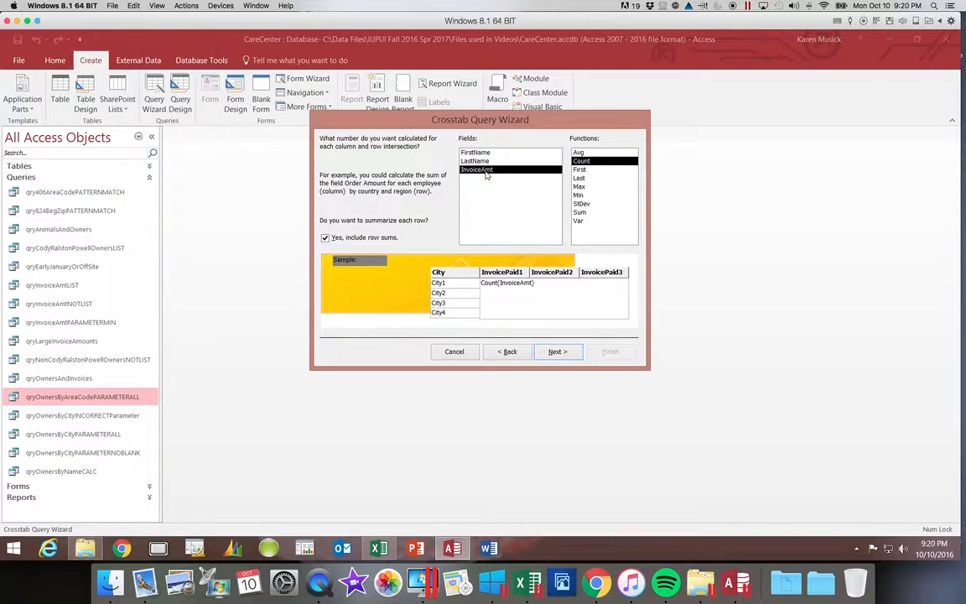
pyautogui.click(581, 213)
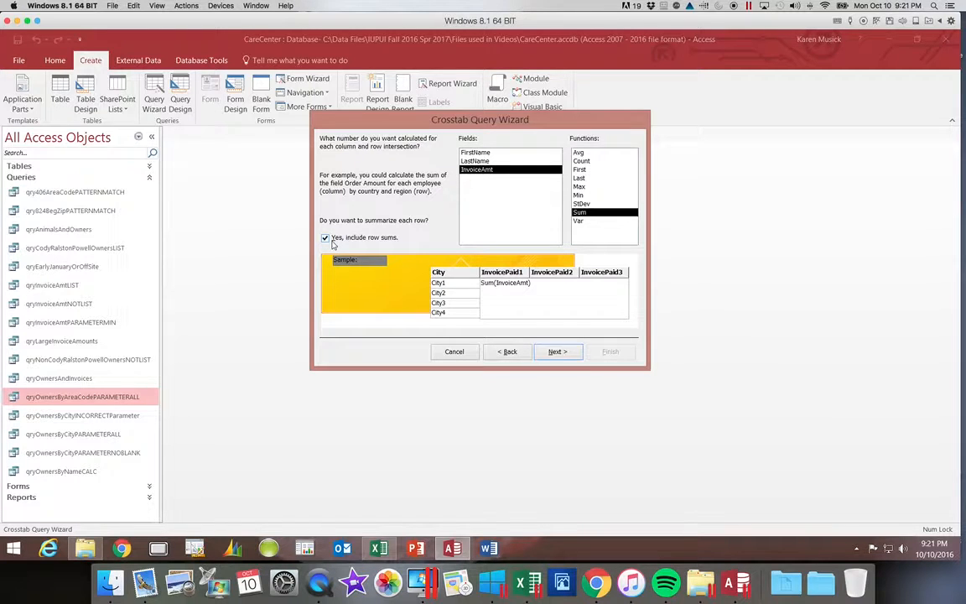
pyautogui.click(556, 351)
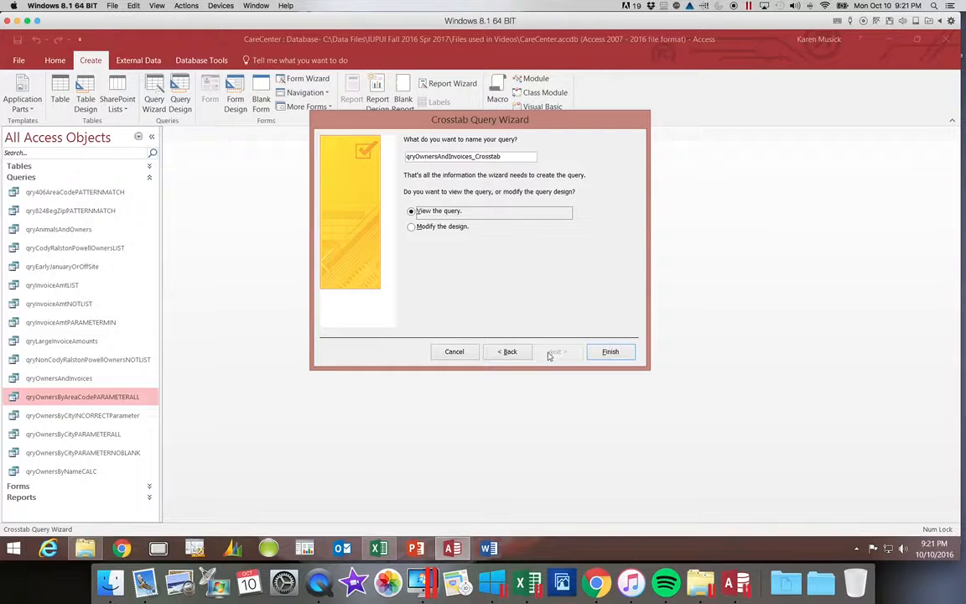
# Step: Finish the query as qryOwnersAndInvoicesCrosstab, view its results, and fit the Total Of InvoiceAmt and City columns to their contents
pyautogui.click(477, 156)
pyautogui.press('BackSpace')
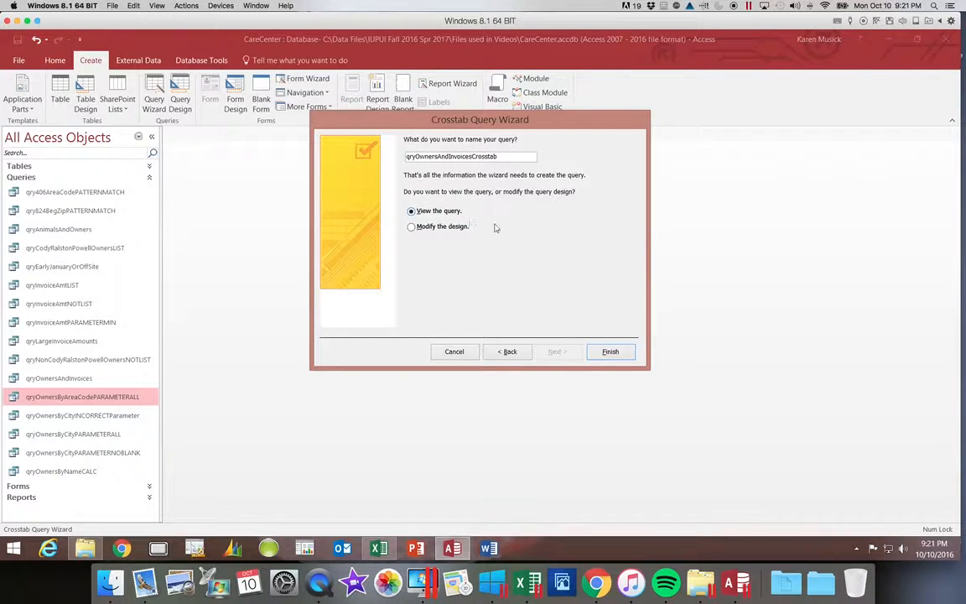
pyautogui.click(611, 353)
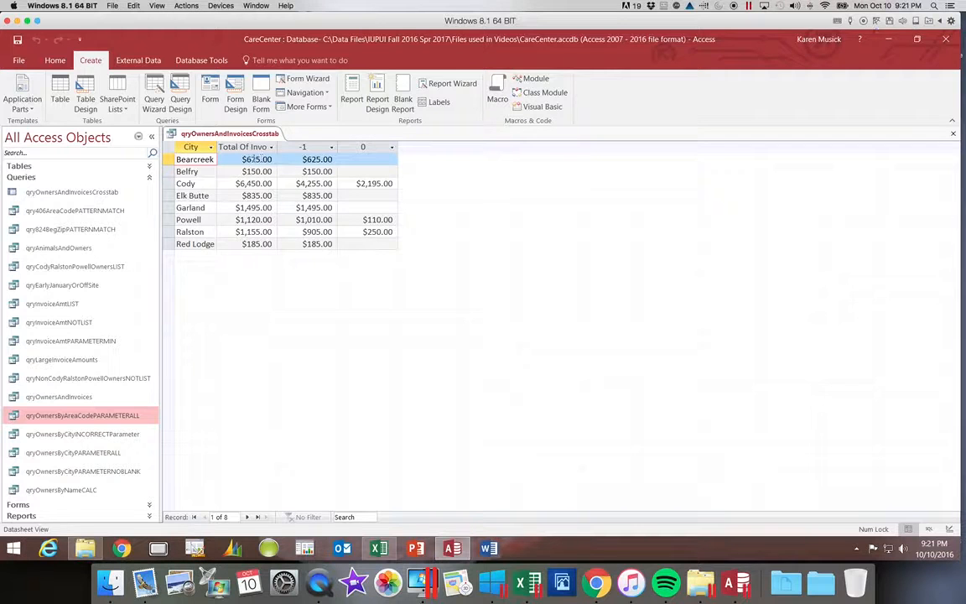
pyautogui.doubleClick(277, 147)
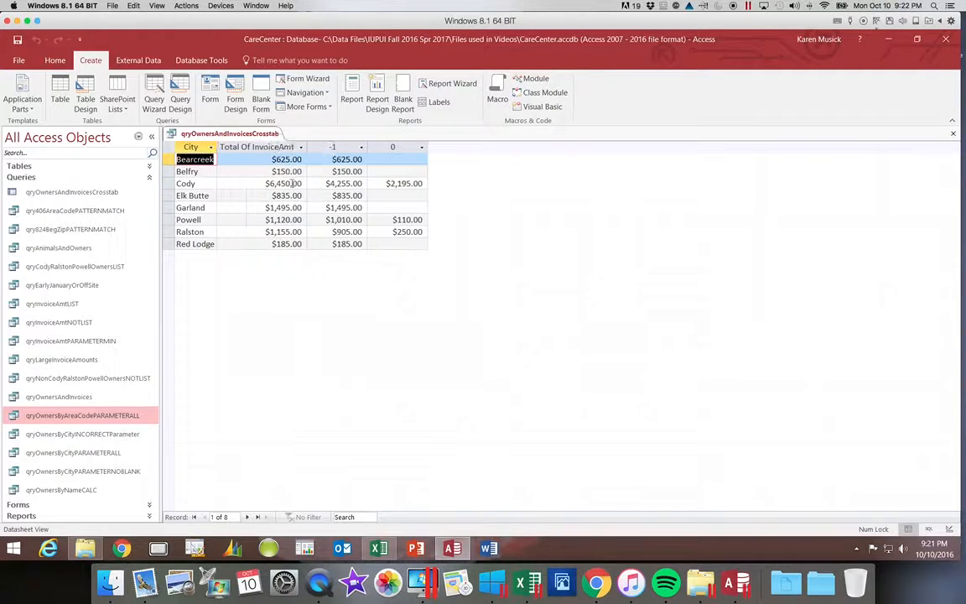
pyautogui.doubleClick(223, 146)
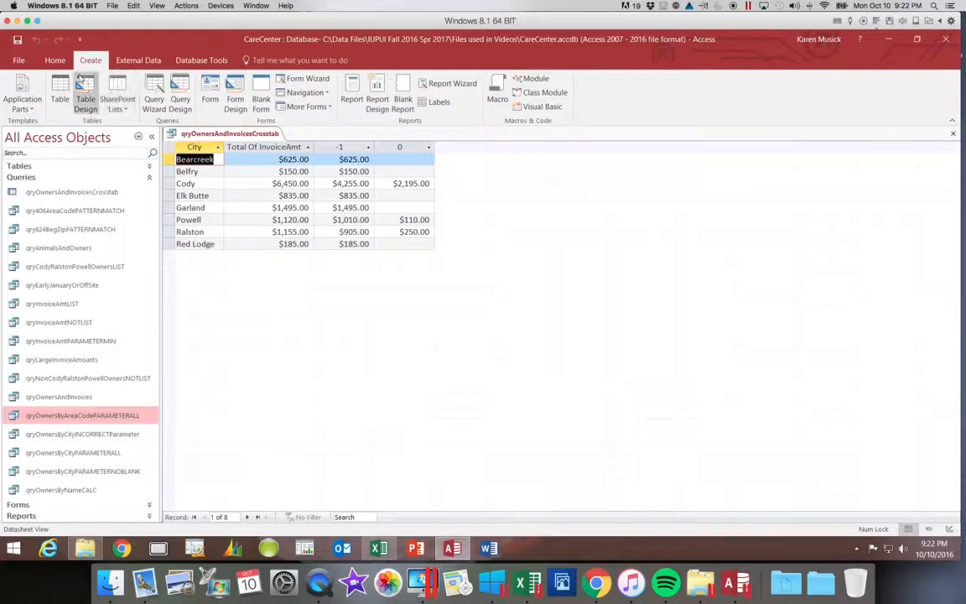
# Step: Open the crosstab query in Design View and widen the Total Of InvoiceAmt grid column to show its full expression
pyautogui.click(56, 62)
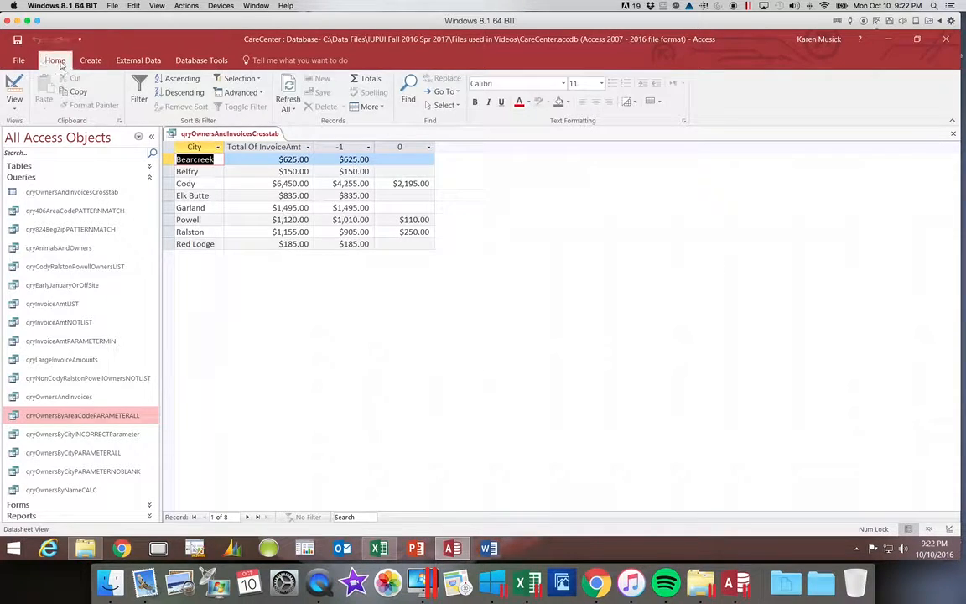
pyautogui.click(14, 109)
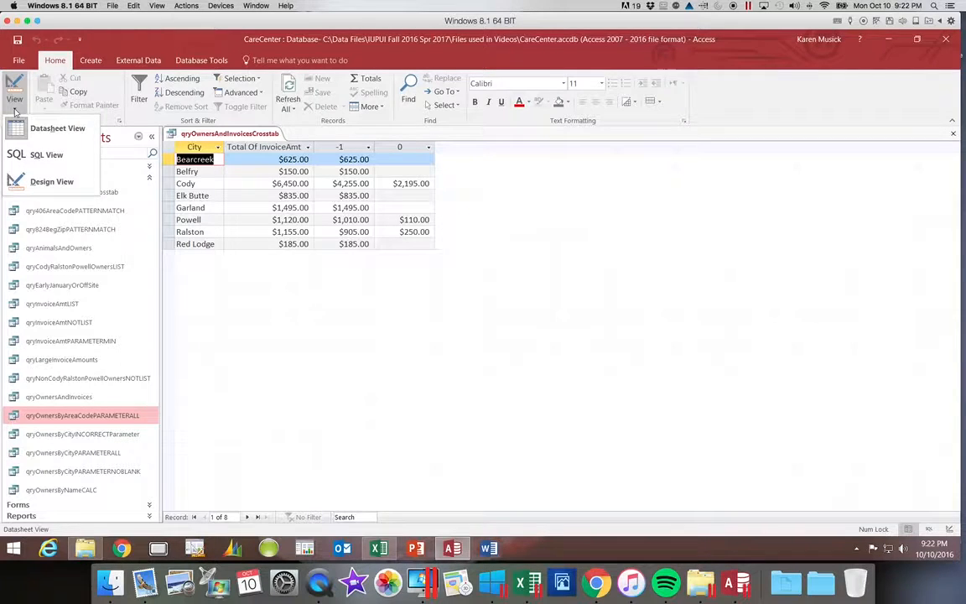
pyautogui.click(34, 181)
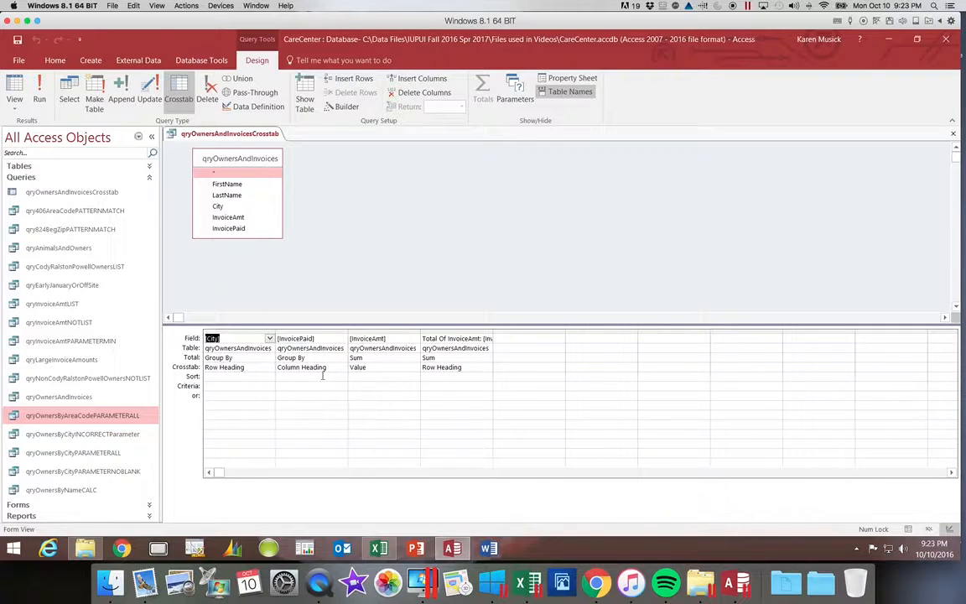
pyautogui.click(454, 347)
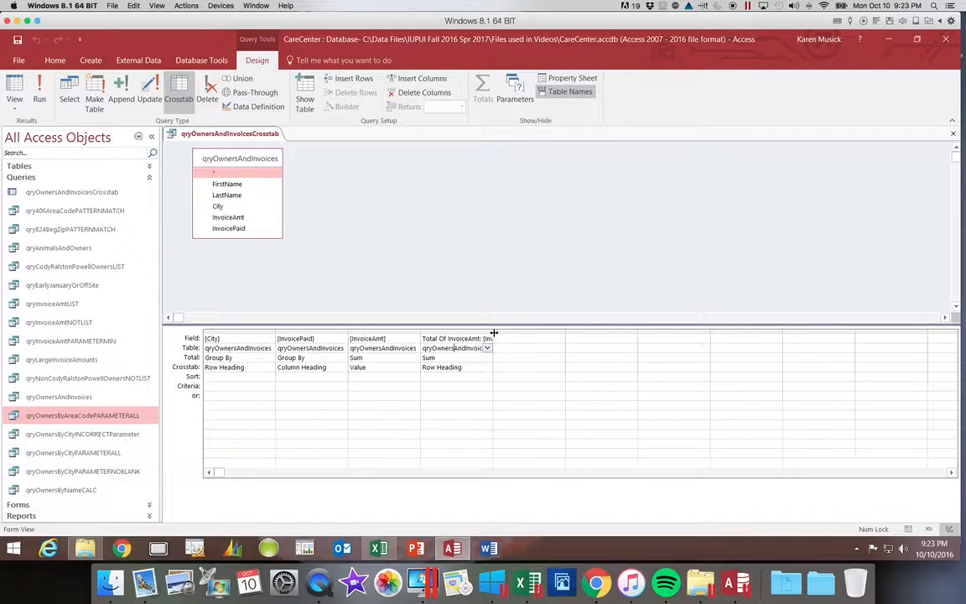
pyautogui.moveTo(494, 333); pyautogui.dragTo(577, 339)
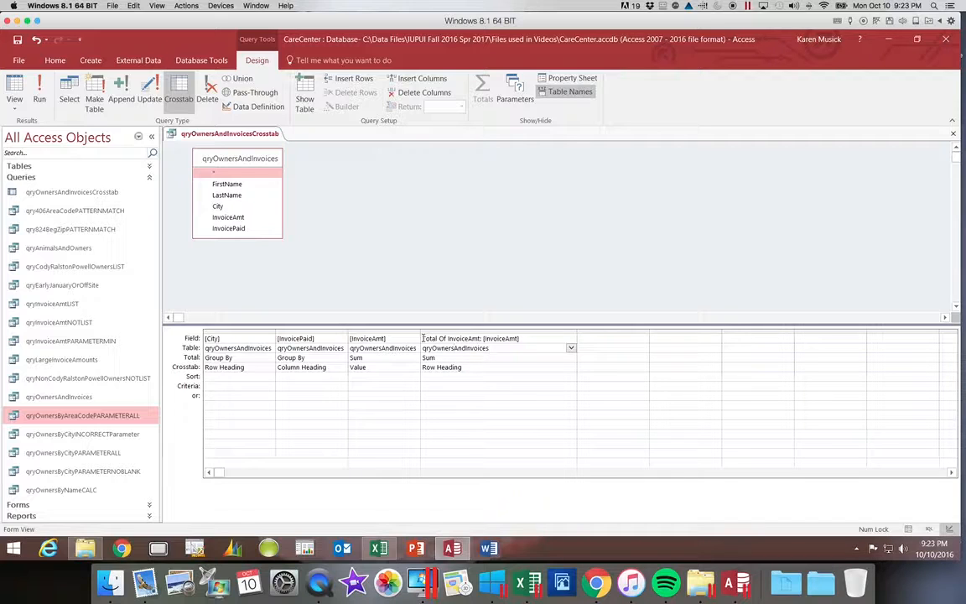
# Step: Rename the row total field to Total Invoice Amount, then run the query and fit that column to its heading
pyautogui.click(423, 338)
pyautogui.moveTo(440, 338); pyautogui.dragTo(480, 340)
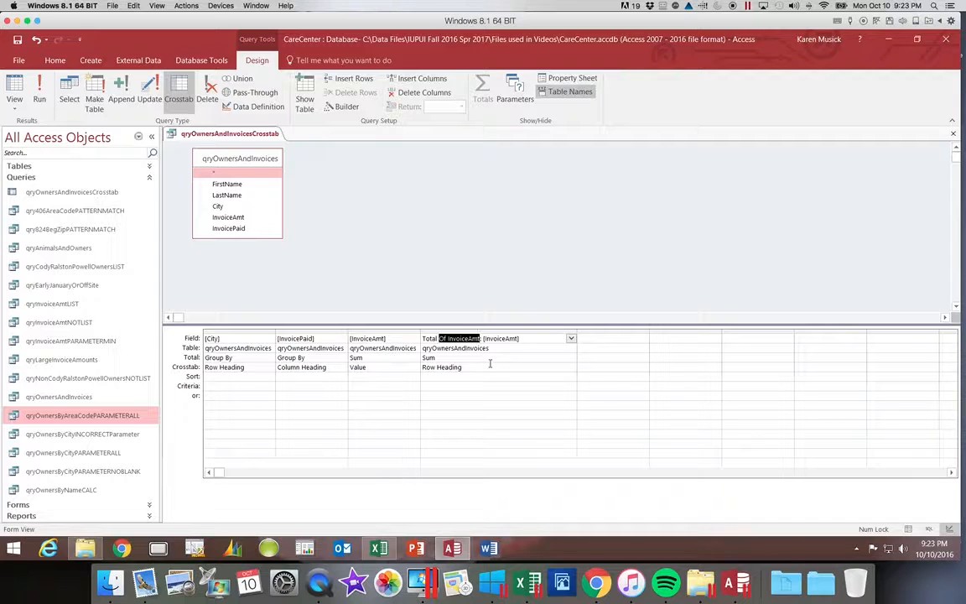
pyautogui.write('Invoice Amount')
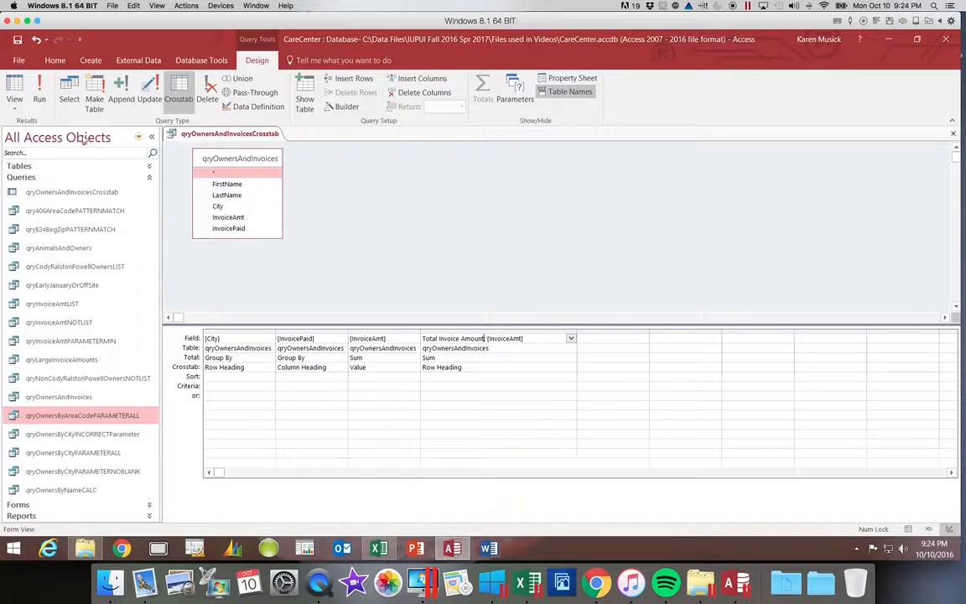
pyautogui.click(39, 98)
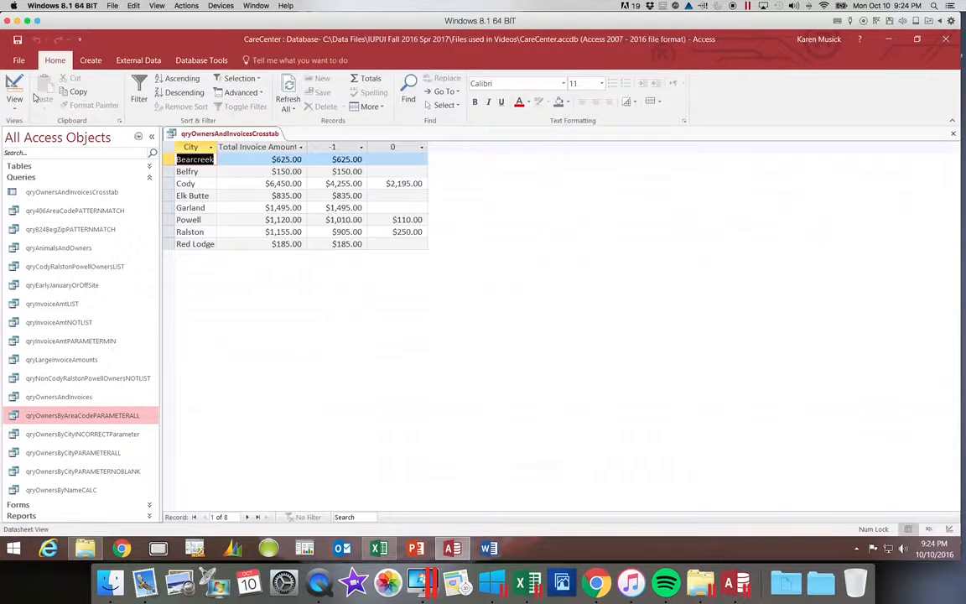
pyautogui.doubleClick(306, 147)
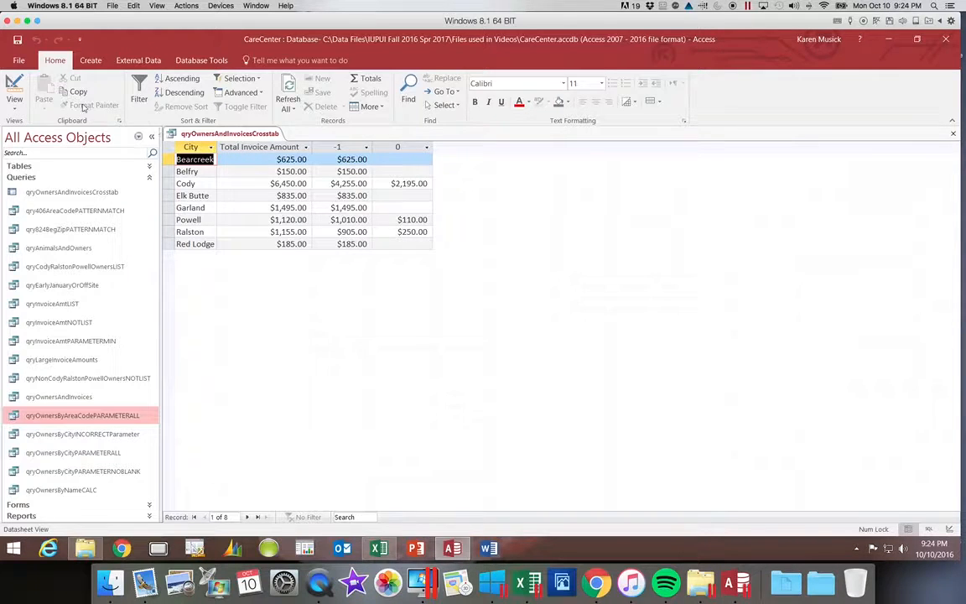
# Step: Return the crosstab query to Design View and show the field properties of the row total field, ready for a caption
pyautogui.click(14, 88)
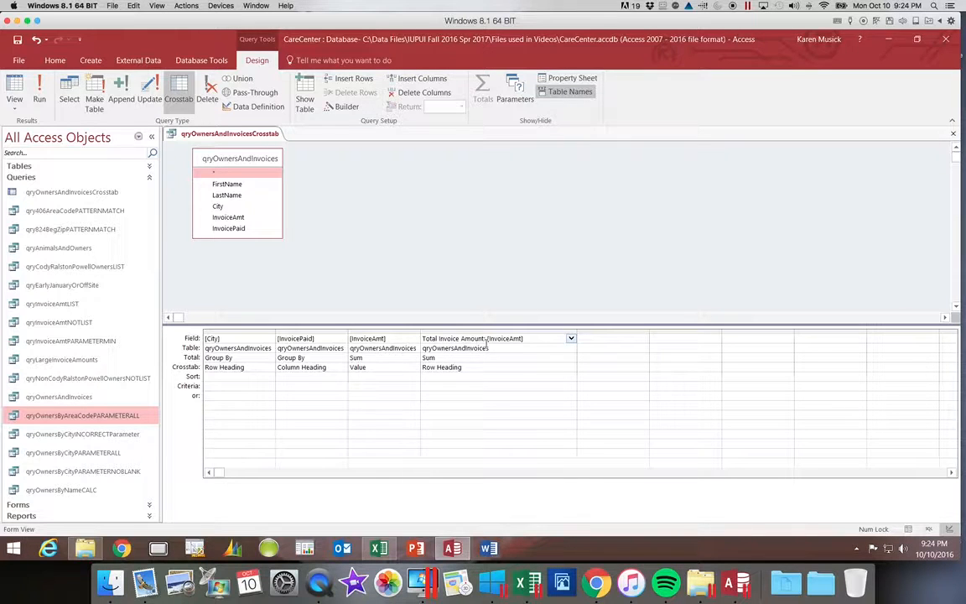
pyautogui.click(579, 80)
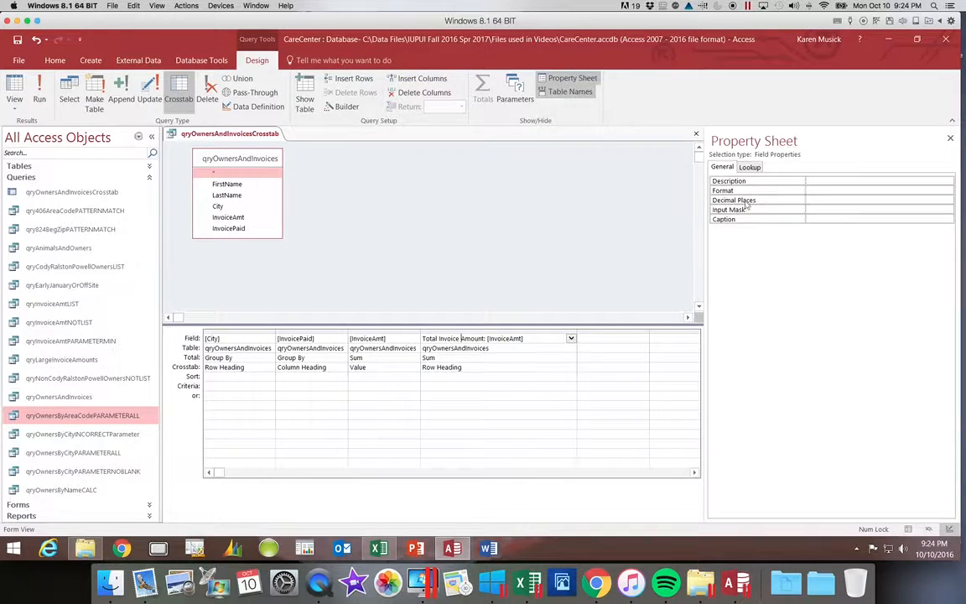
pyautogui.click(813, 219)
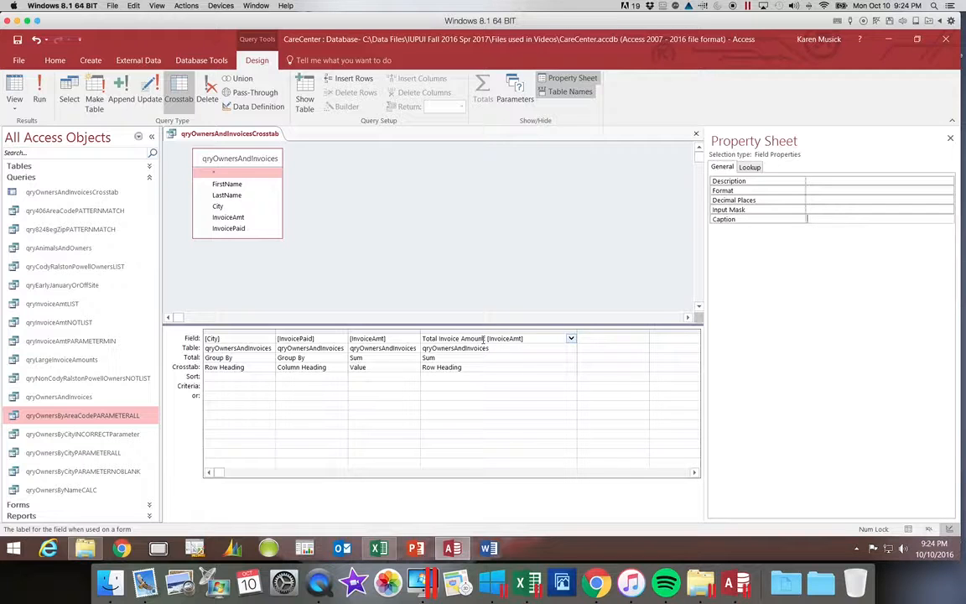
# Step: Change the row total field's name back to Total of InvoiceAmt, keeping the [InvoiceAmt] expression
pyautogui.moveTo(484, 338); pyautogui.dragTo(422, 338)
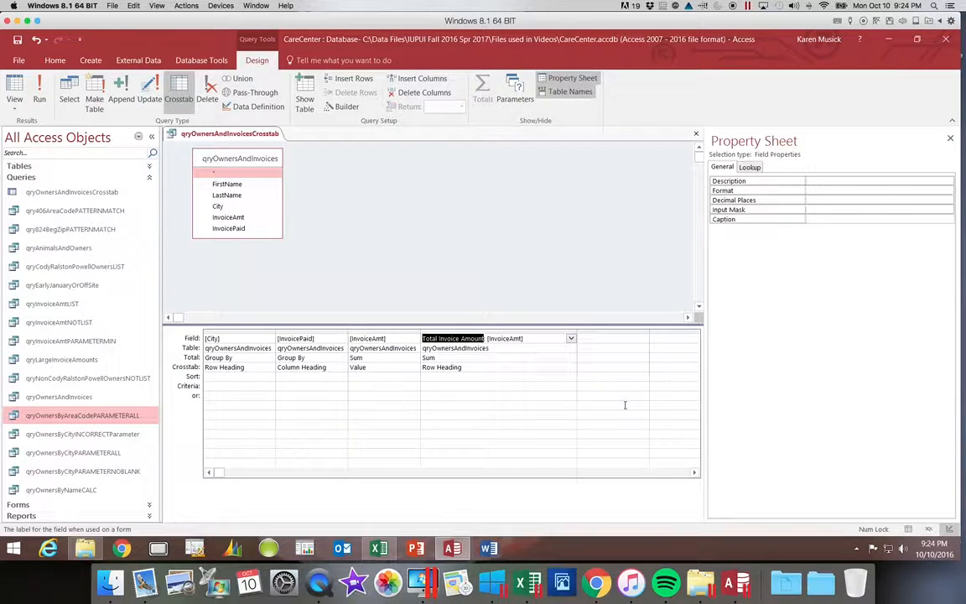
pyautogui.write('Total')
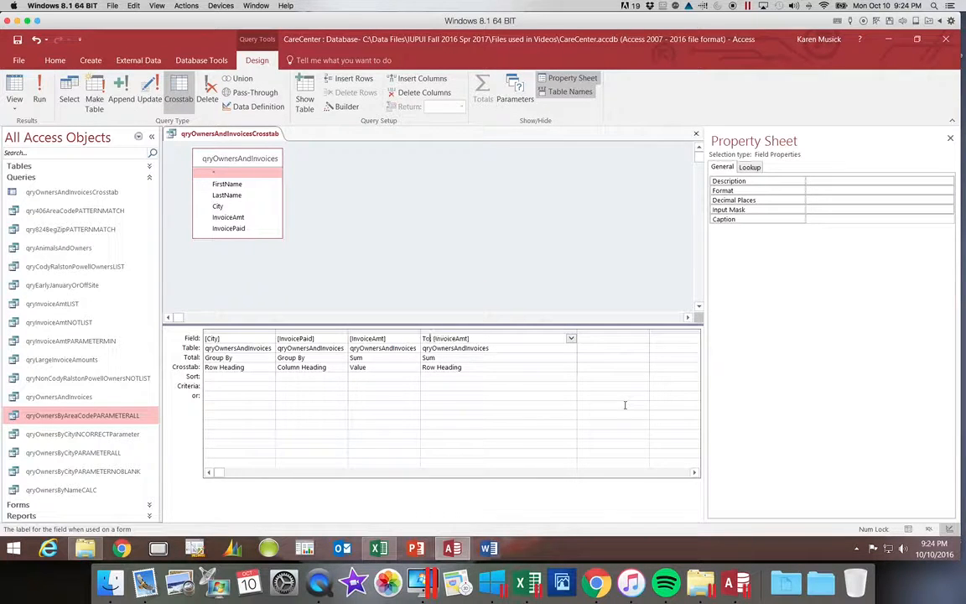
pyautogui.write(' of InvoiceAmt:')
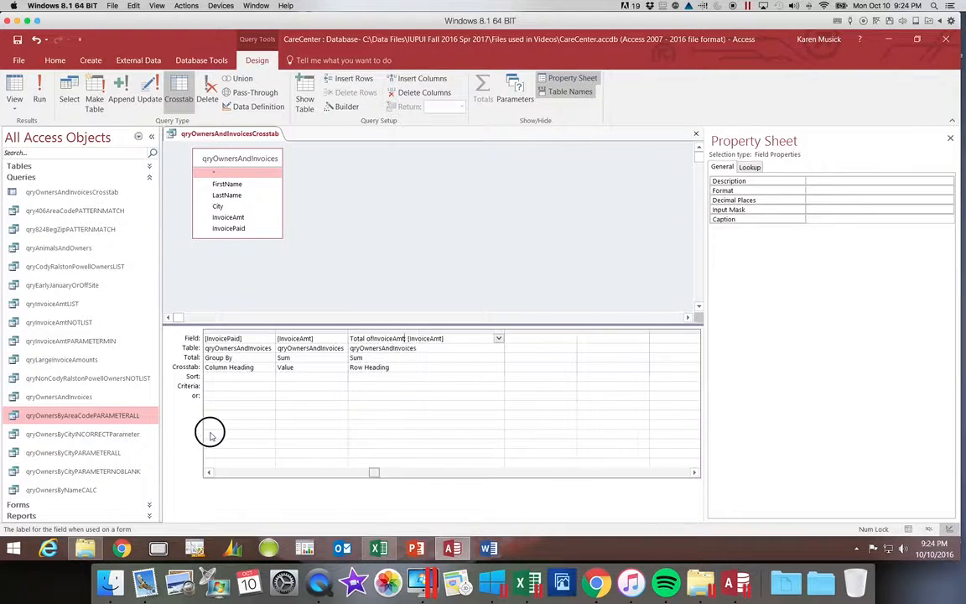
pyautogui.click(446, 339)
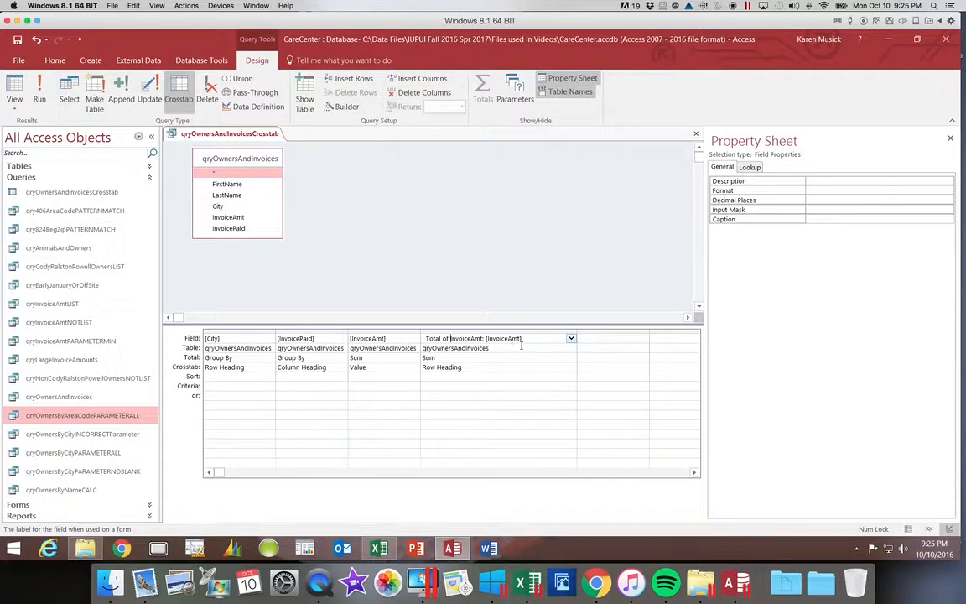
pyautogui.press('Down')
pyautogui.press('Down')
pyautogui.press('Down')
pyautogui.press('Down')
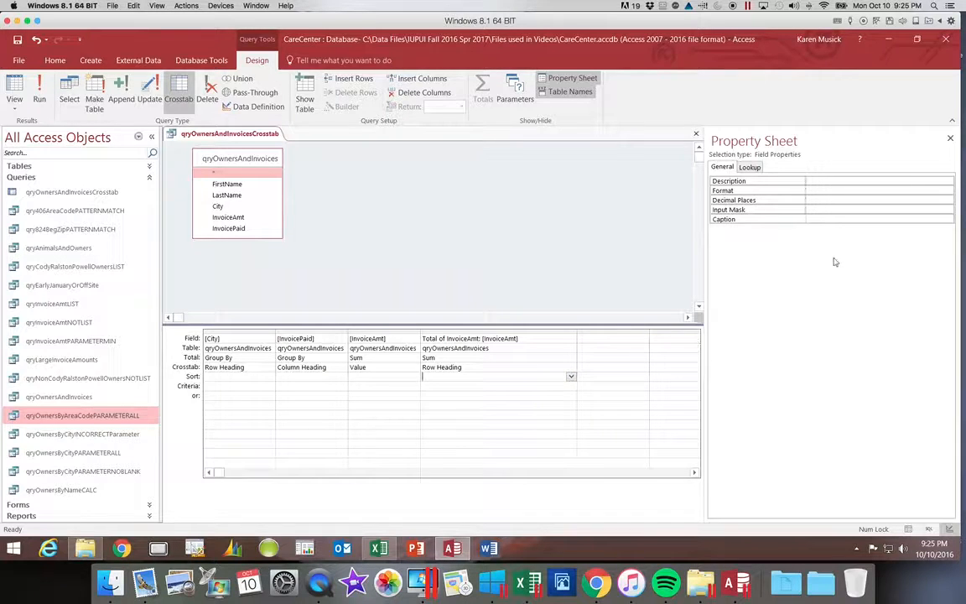
# Step: Set the row total field's caption to Sum of Invoice Amount, then run the query and fit that column to its heading
pyautogui.click(812, 219)
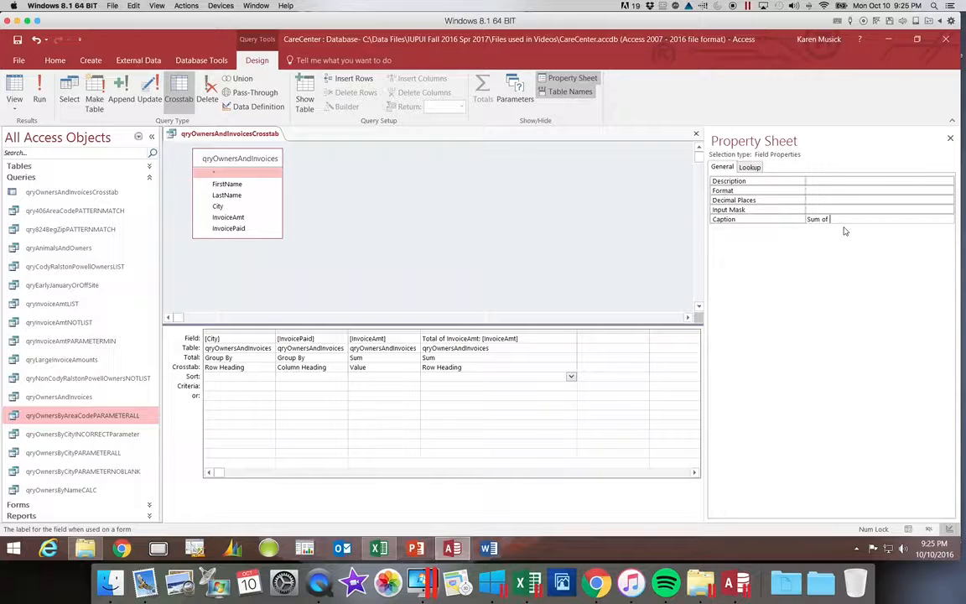
pyautogui.write('oice Amount')
pyautogui.click(42, 98)
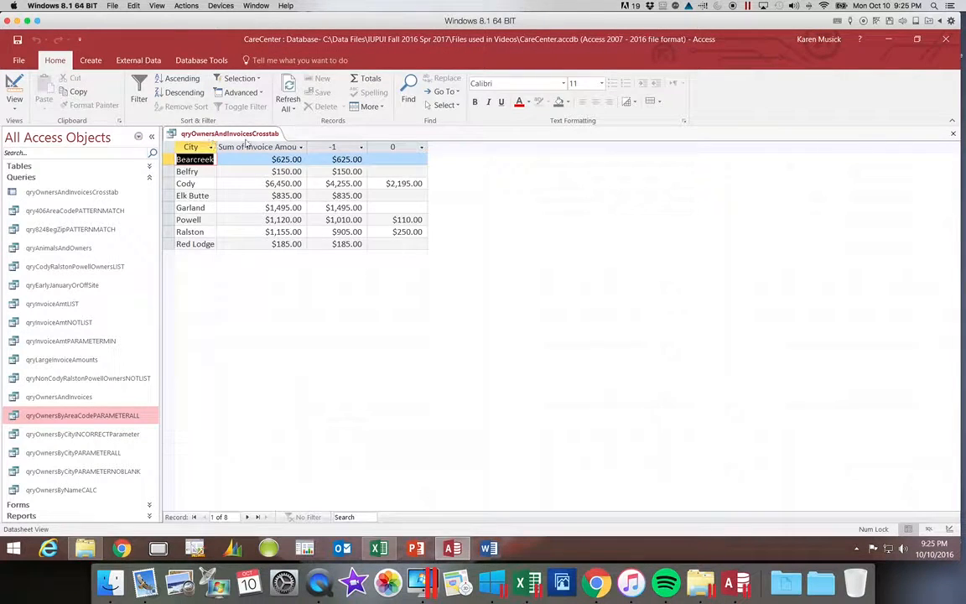
pyautogui.doubleClick(307, 148)
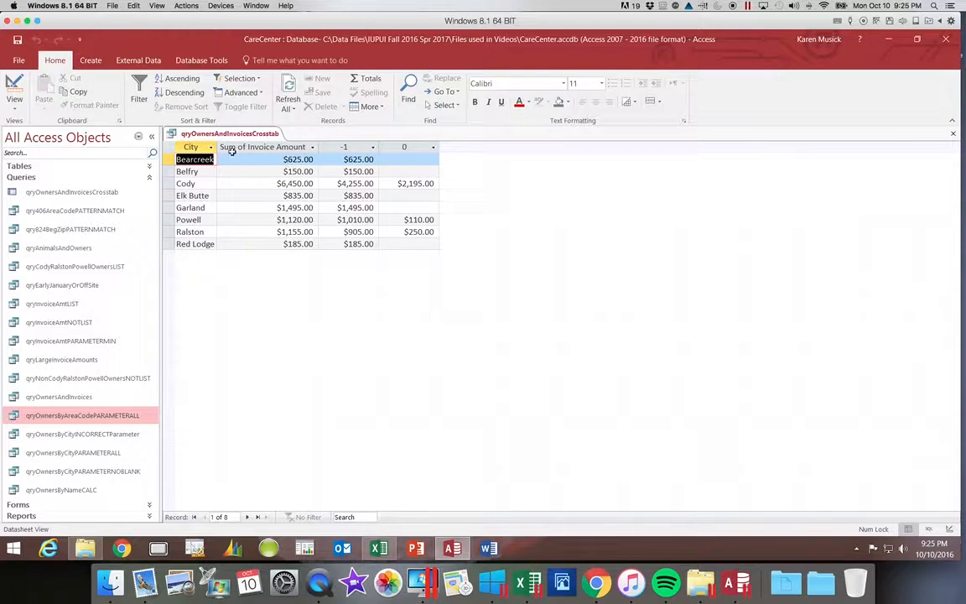
# Step: Rename the row total field to Total Invoice Amount in Design View, clear its caption, and close the Property Sheet
pyautogui.click(14, 91)
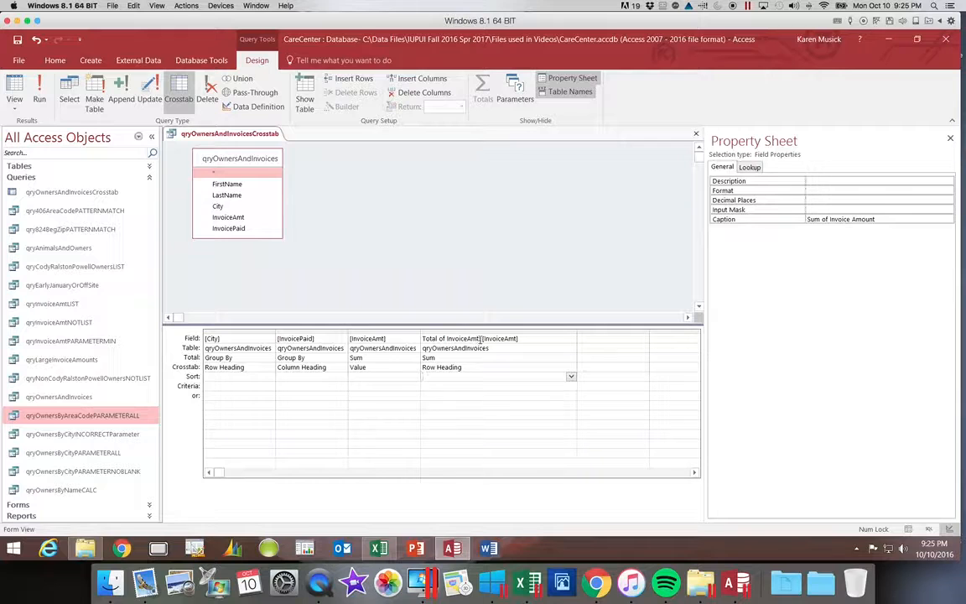
pyautogui.moveTo(479, 338); pyautogui.dragTo(419, 341)
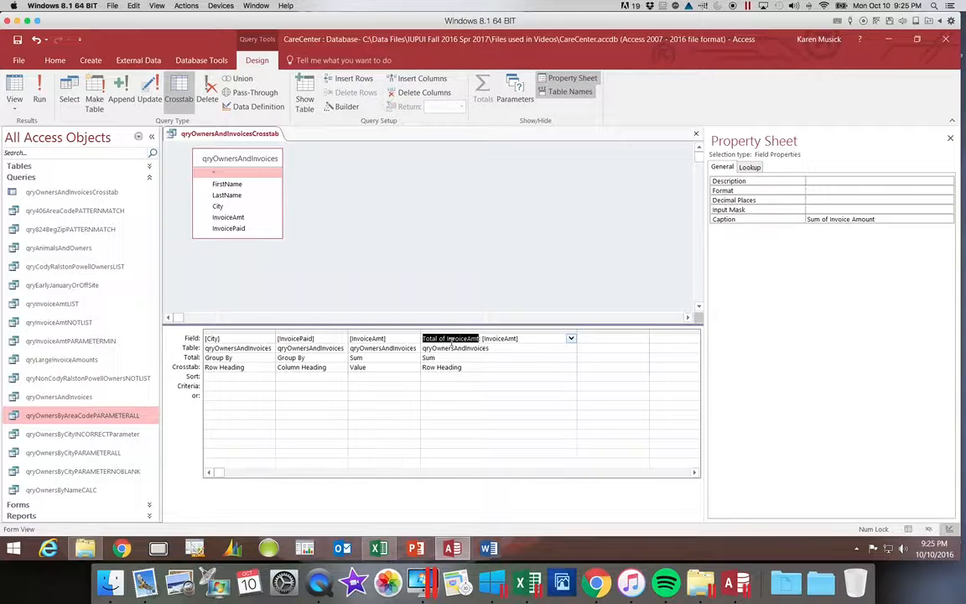
pyautogui.write('Total Invoice')
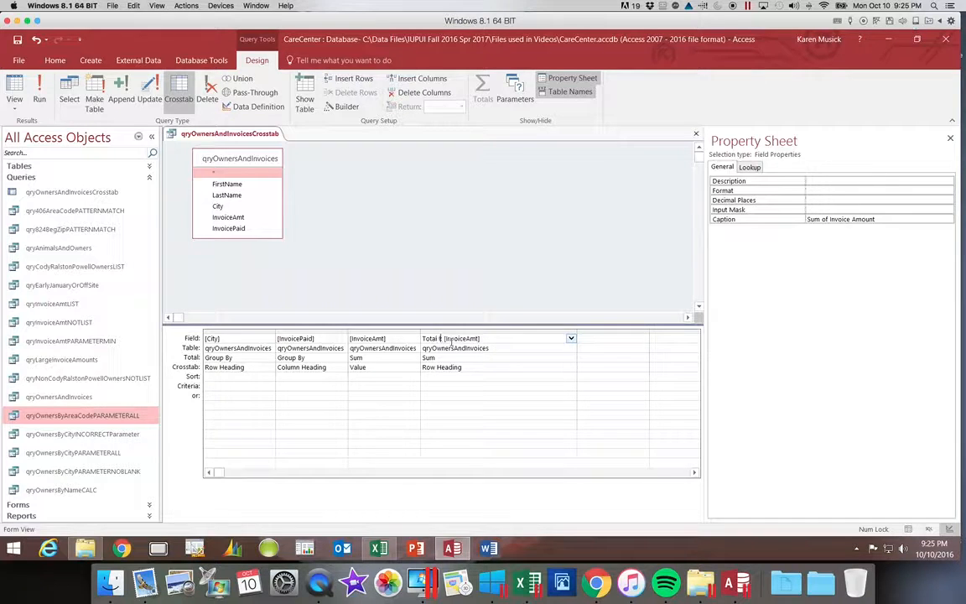
pyautogui.write(' Amount:')
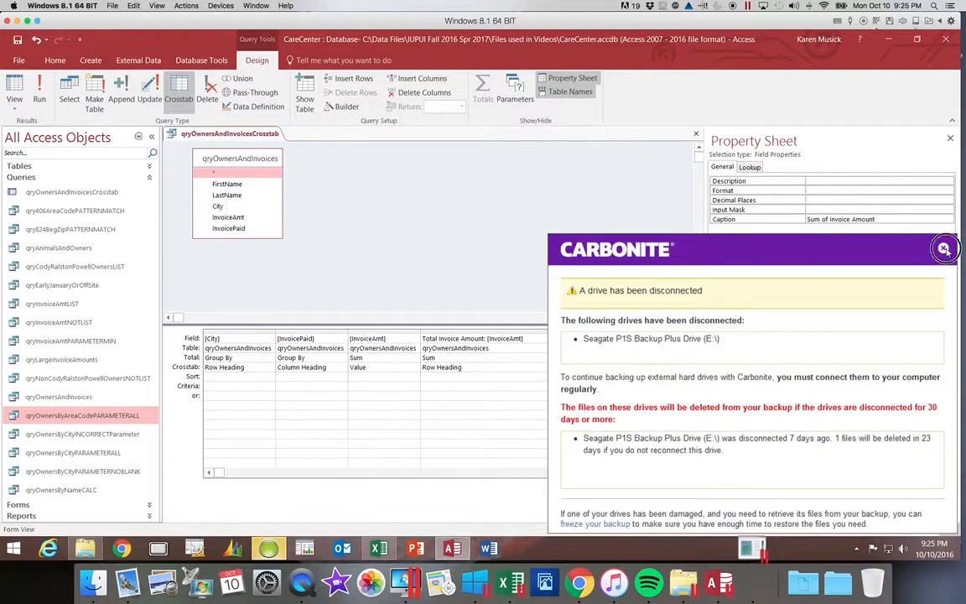
pyautogui.moveTo(877, 220); pyautogui.dragTo(797, 217)
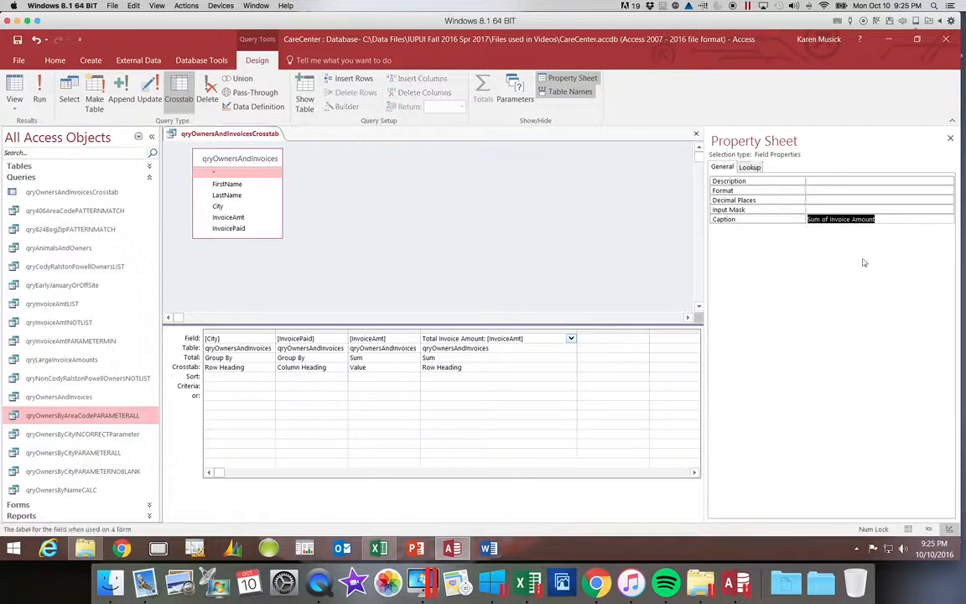
pyautogui.press('Delete')
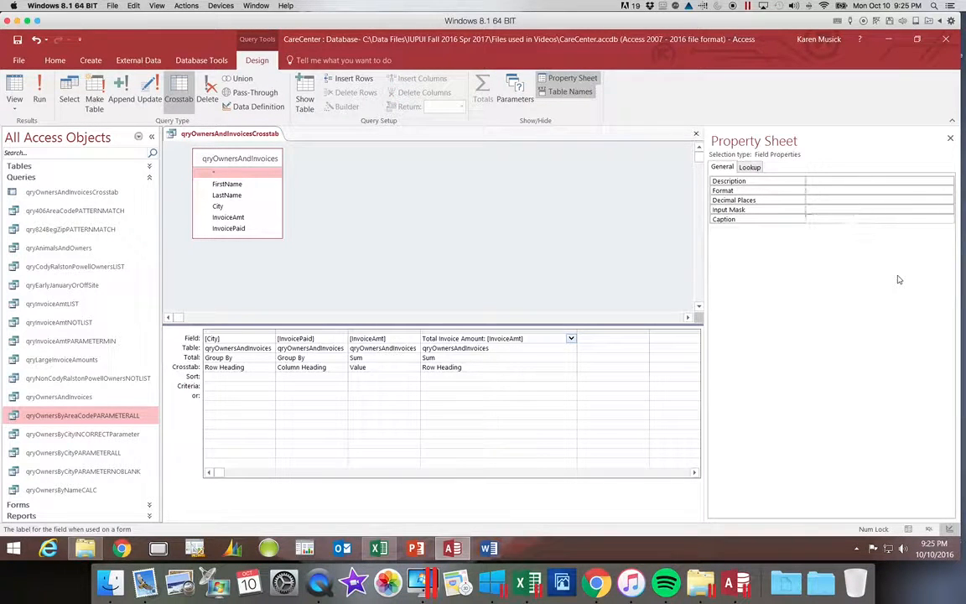
pyautogui.click(951, 138)
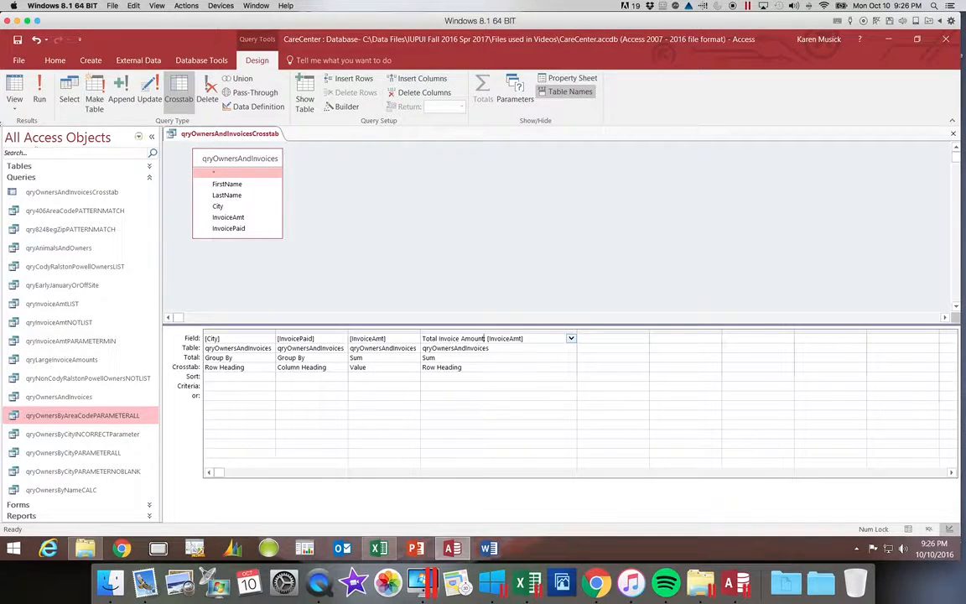
# Step: Run the crosstab query to view its results and save it
pyautogui.click(51, 83)
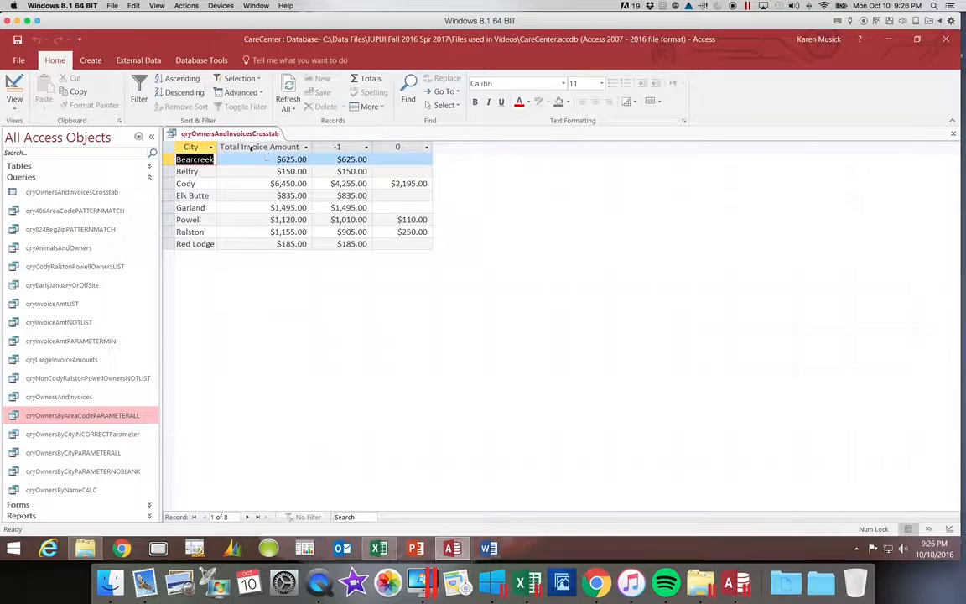
pyautogui.click(18, 39)
# Step: In Design View, replace the InvoicePaid column heading field with the expression IIf([InvoicePaid],"Paid","Unpaid") using the Zoom window
pyautogui.click(15, 106)
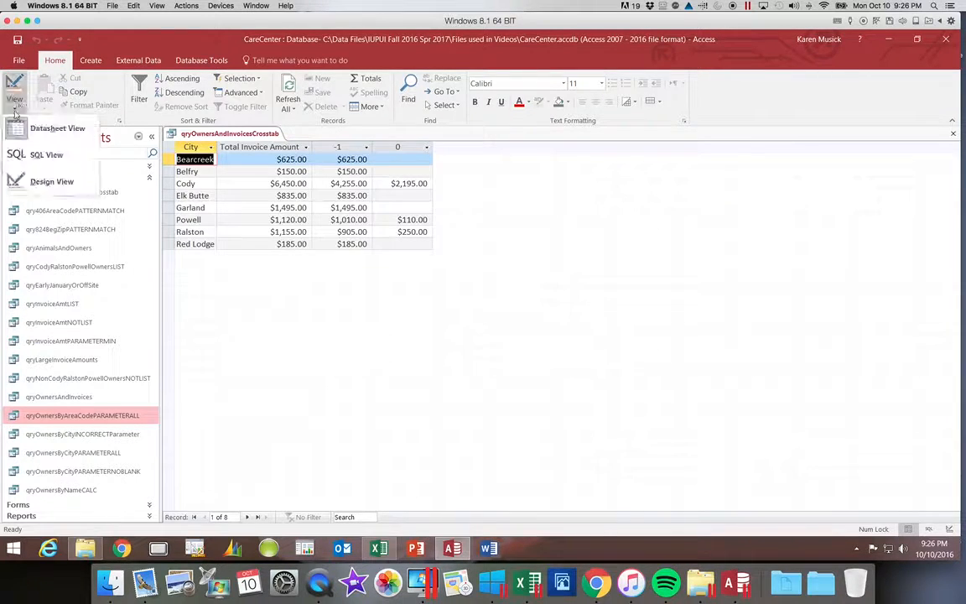
pyautogui.click(19, 176)
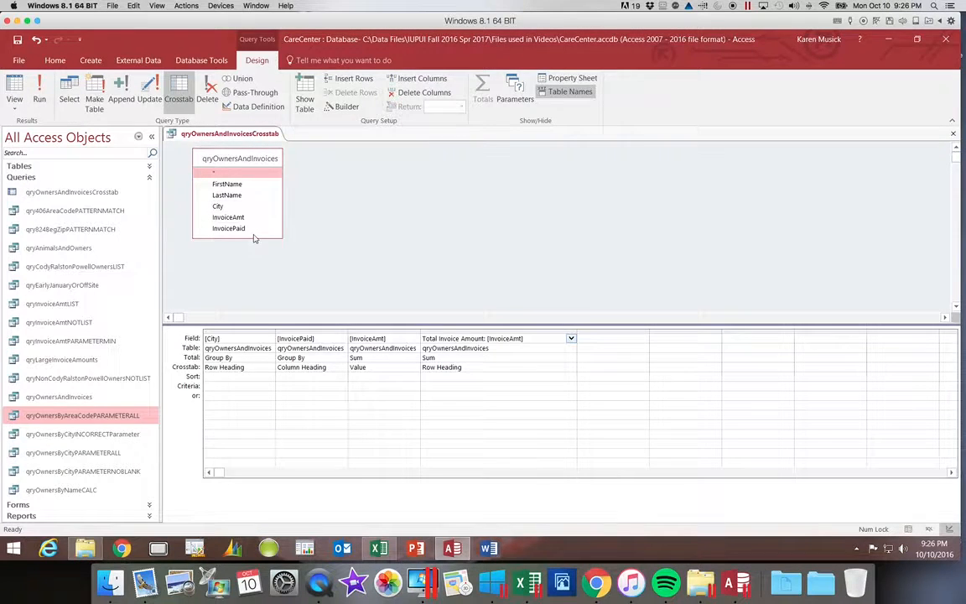
pyautogui.click(279, 338)
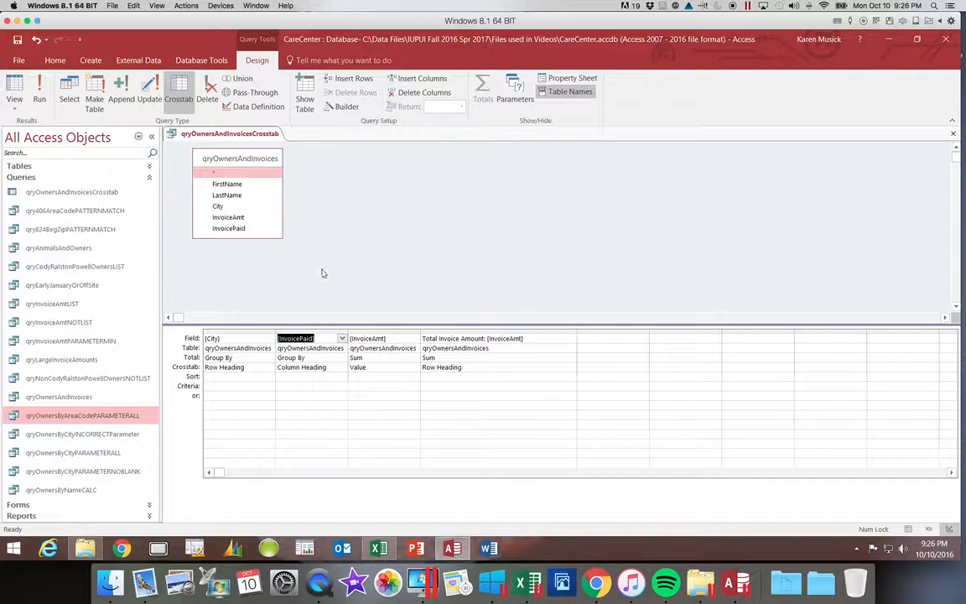
pyautogui.rightClick(320, 340)
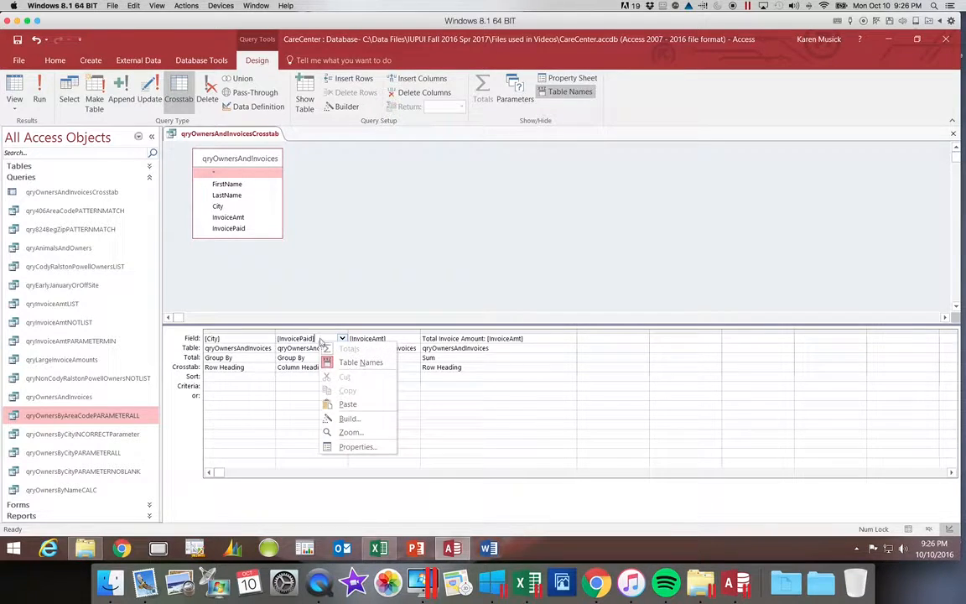
pyautogui.click(347, 432)
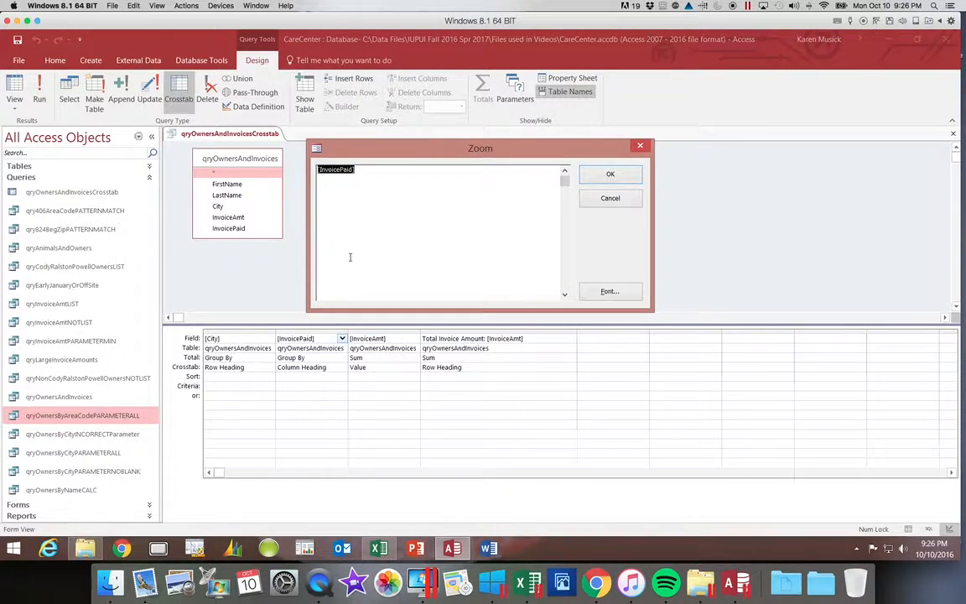
pyautogui.click(320, 170)
pyautogui.moveTo(356, 170); pyautogui.dragTo(291, 168)
pyautogui.write('IIF(')
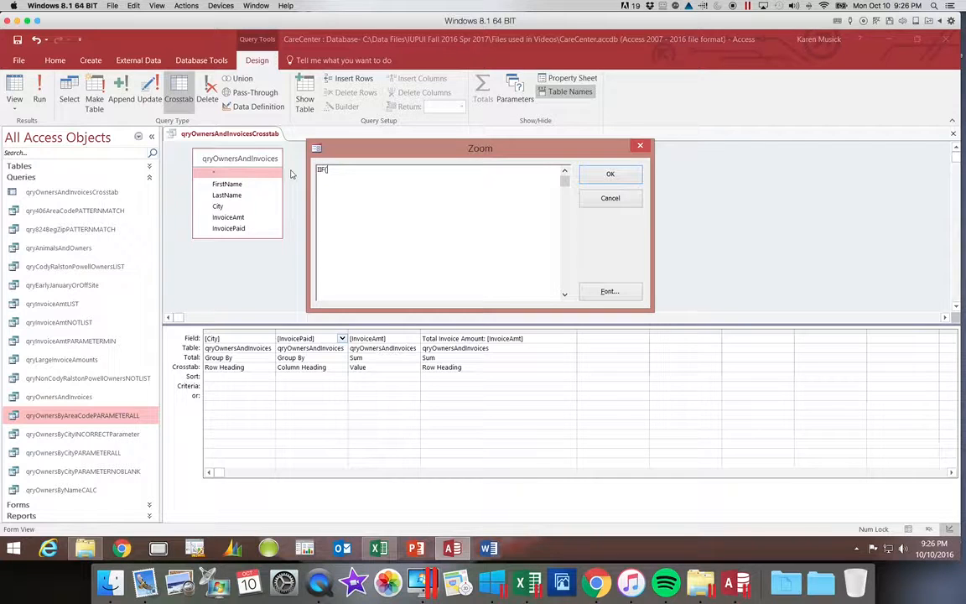
pyautogui.write('[InvoicePaid],')
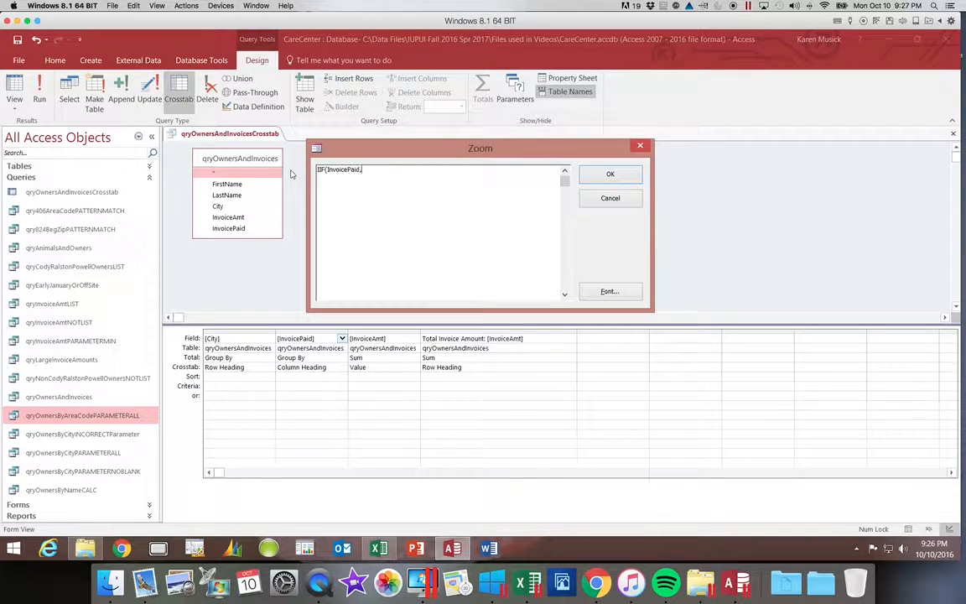
pyautogui.write('"Paid","Unpaid')
pyautogui.click(603, 175)
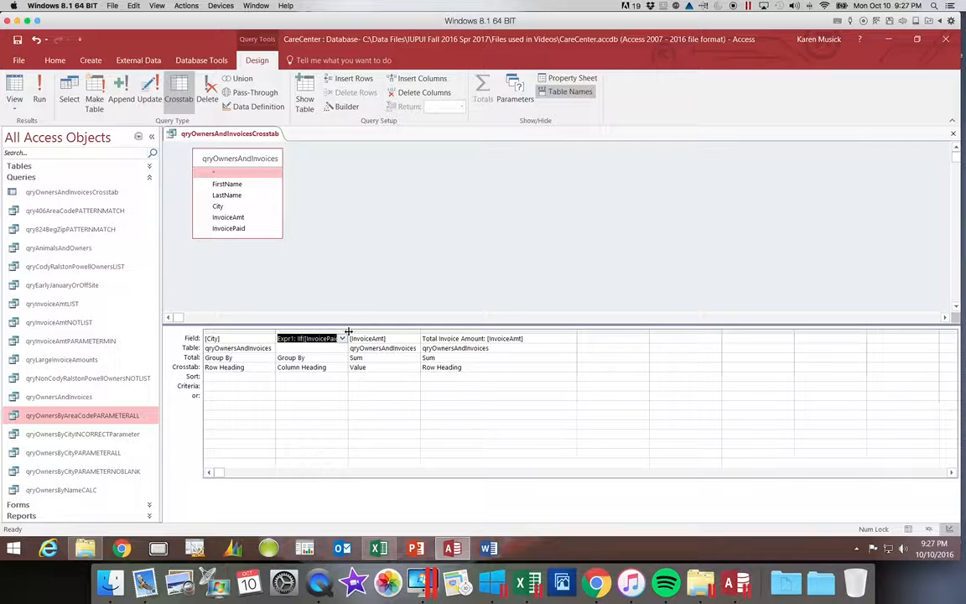
# Step: Widen the grid column of the IIf field to show its full expression, then run the query and close it
pyautogui.moveTo(348, 331); pyautogui.dragTo(377, 334)
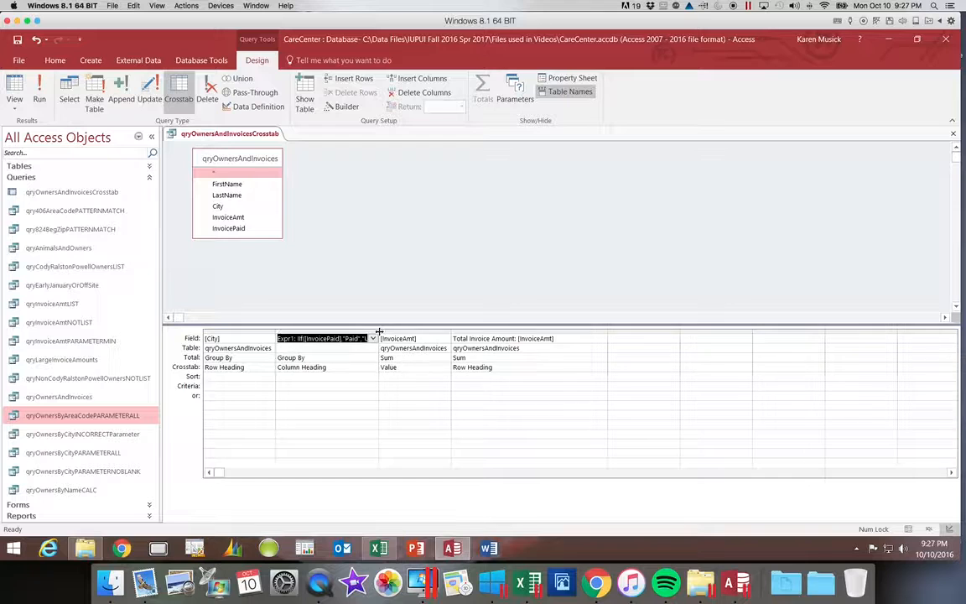
pyautogui.moveTo(381, 332); pyautogui.dragTo(428, 335)
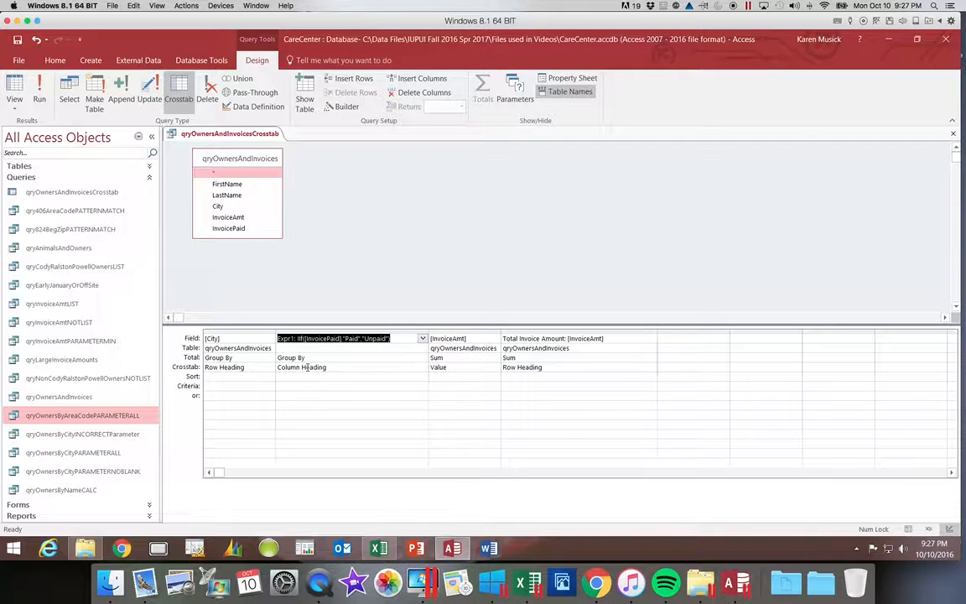
pyautogui.click(42, 94)
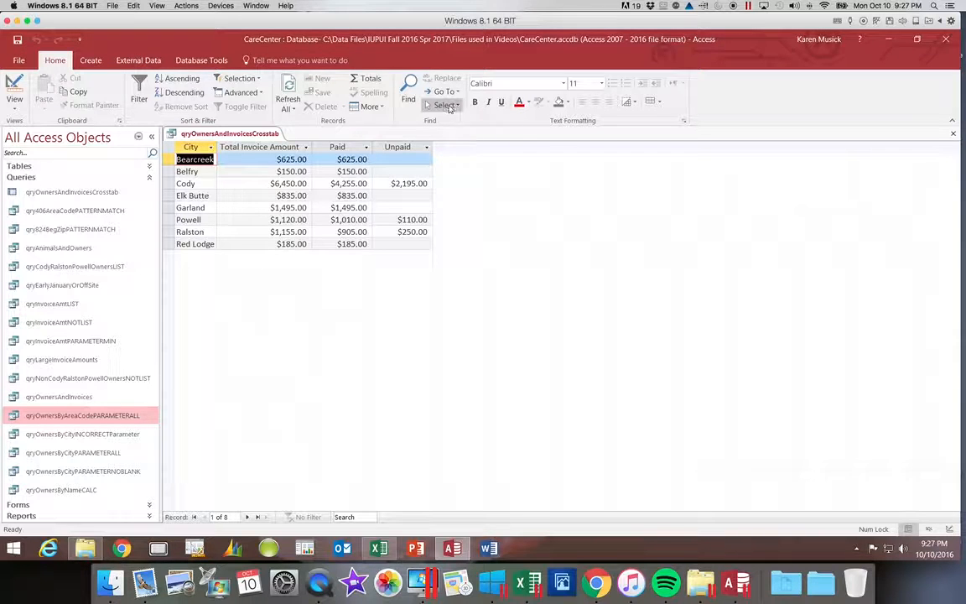
pyautogui.click(953, 136)
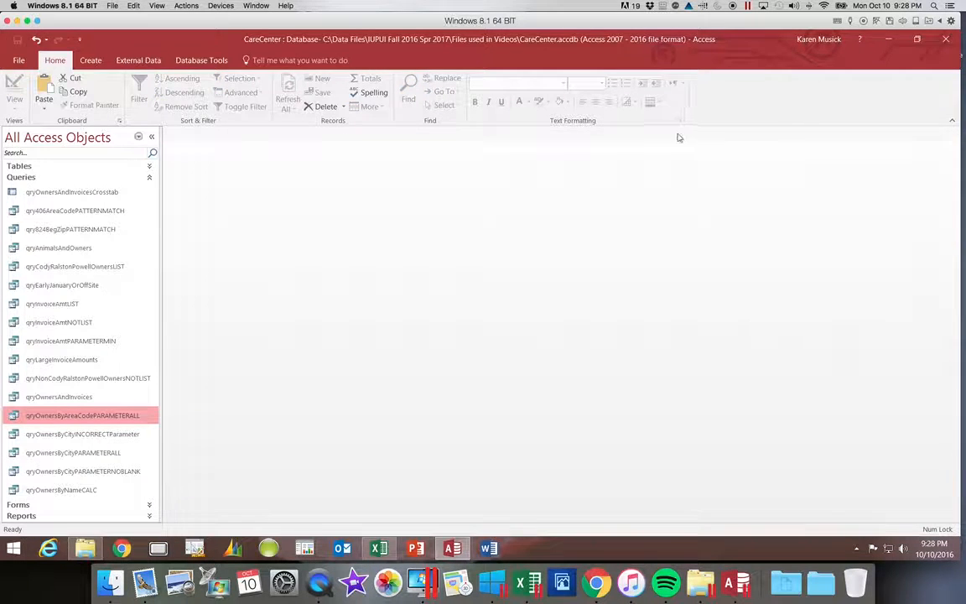